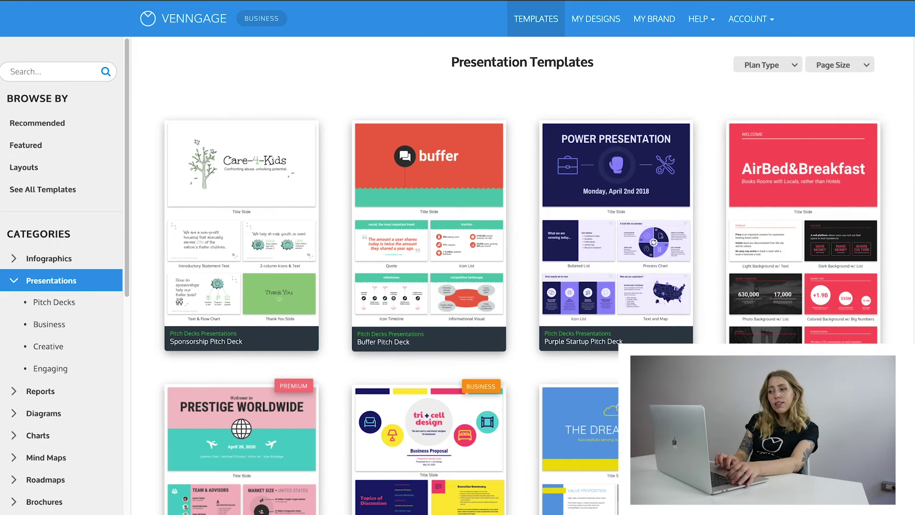
# Create a design from the AirBed&Breakfast pitch deck template, then select and deselect the welcome title
pyautogui.moveTo(782, 267)
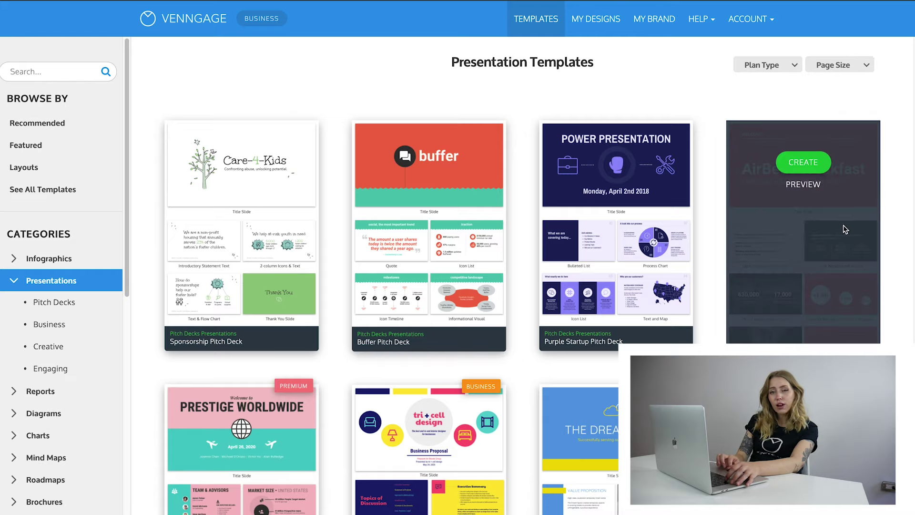
pyautogui.click(816, 169)
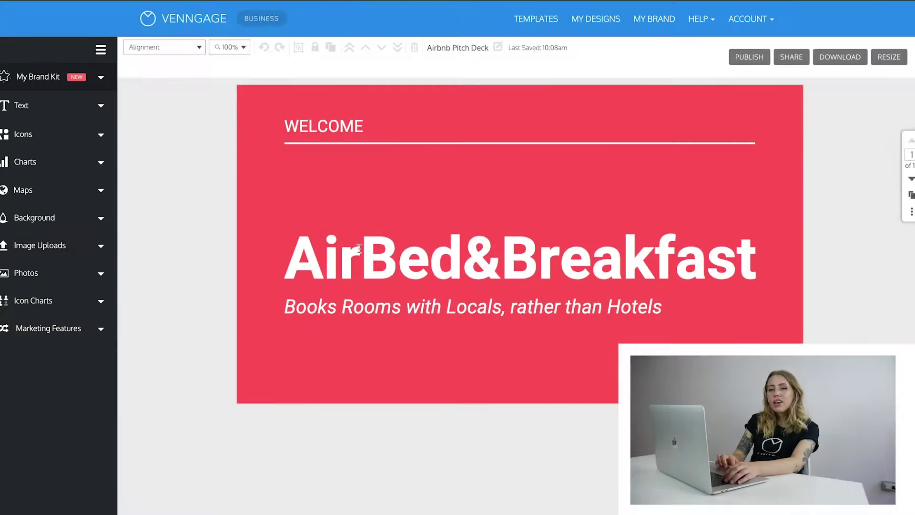
pyautogui.click(359, 247)
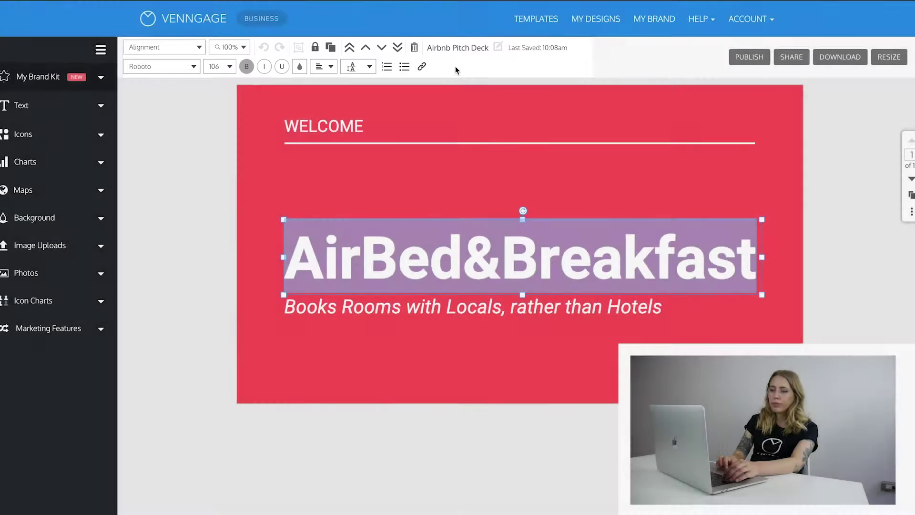
pyautogui.click(208, 207)
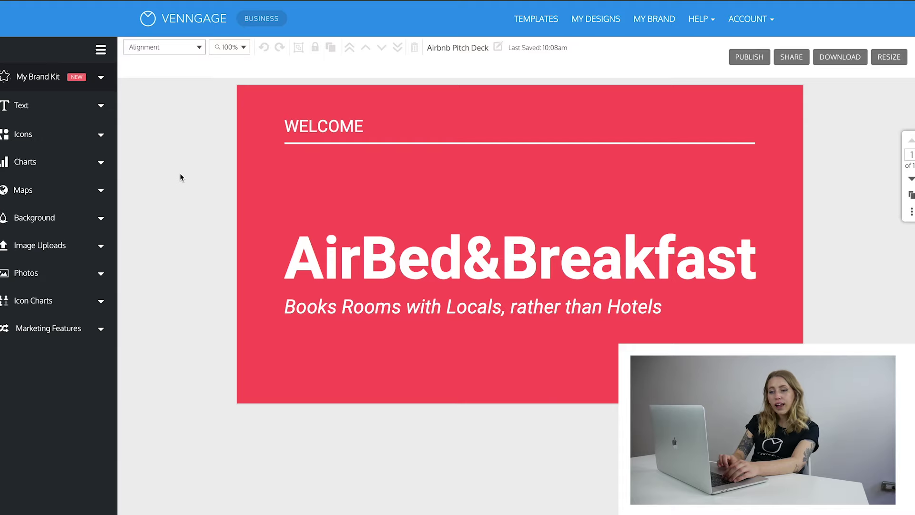
# Try light pink, gradient, teal and golden yellow backgrounds on the welcome slide
pyautogui.click(95, 218)
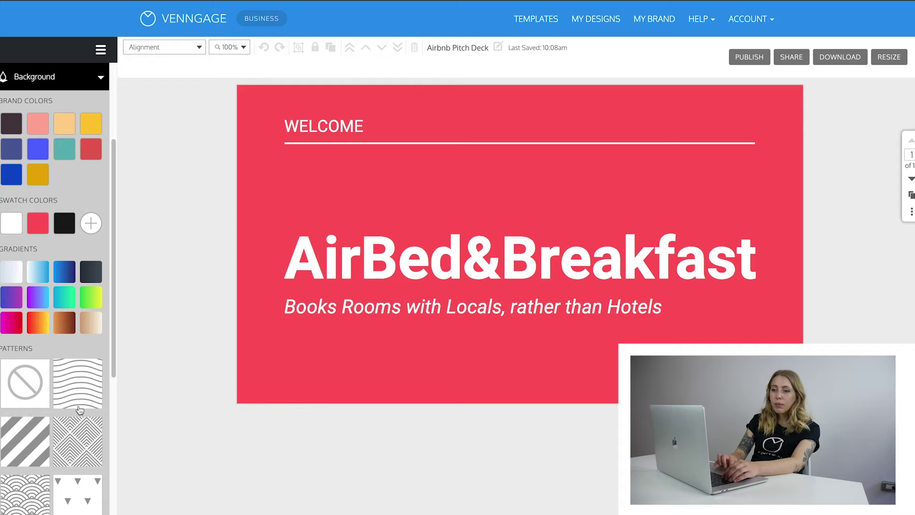
pyautogui.click(45, 124)
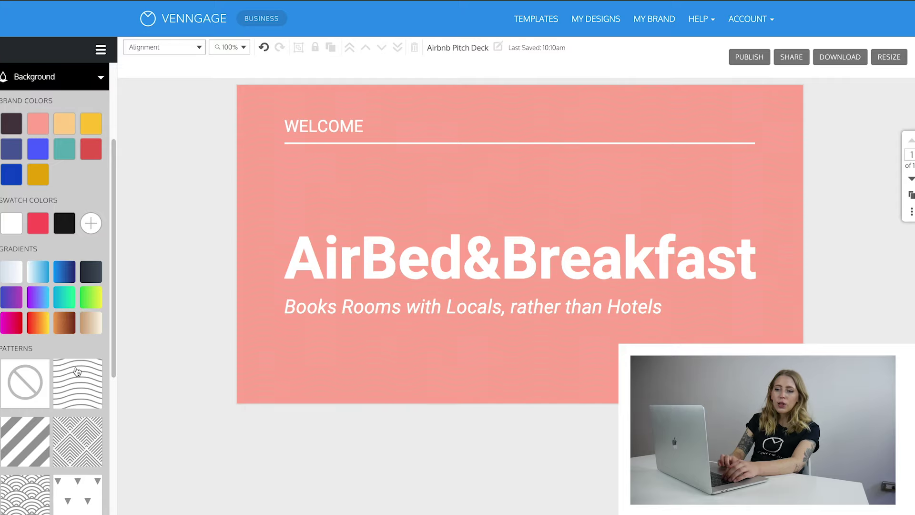
pyautogui.click(13, 271)
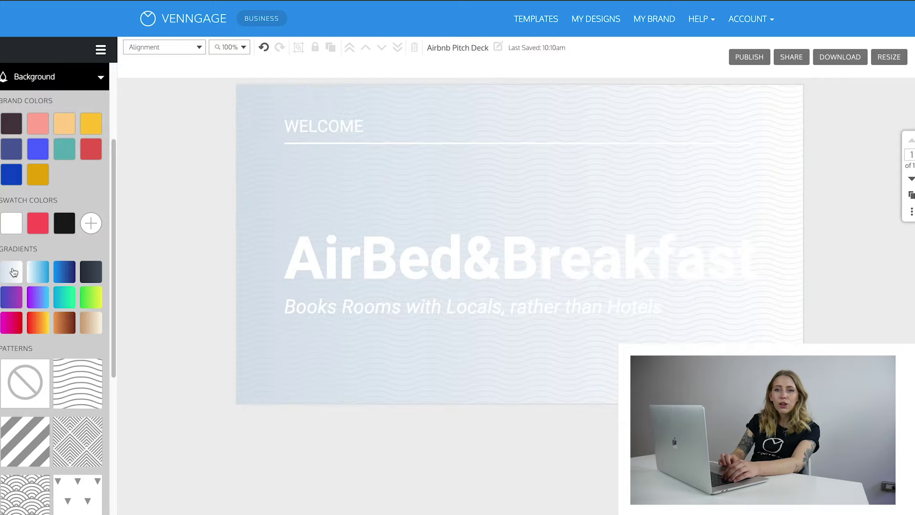
pyautogui.click(36, 274)
pyautogui.click(38, 304)
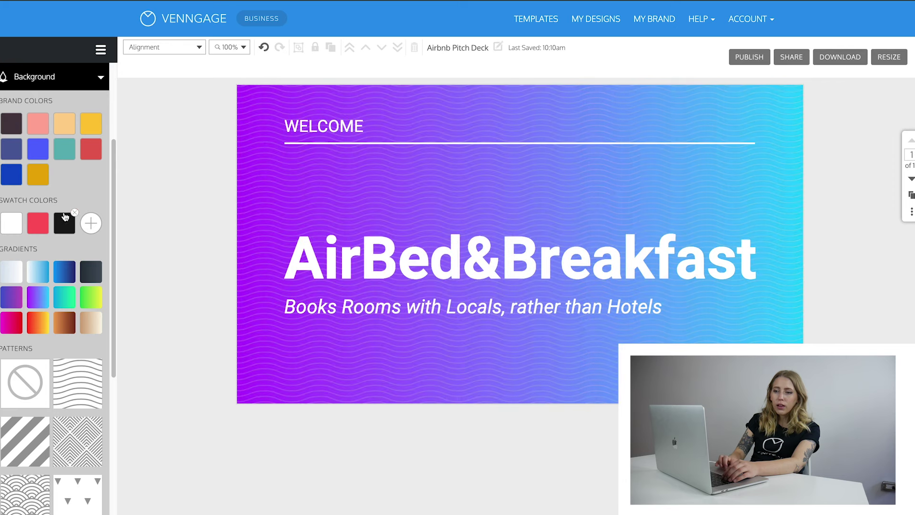
pyautogui.click(64, 149)
pyautogui.click(34, 181)
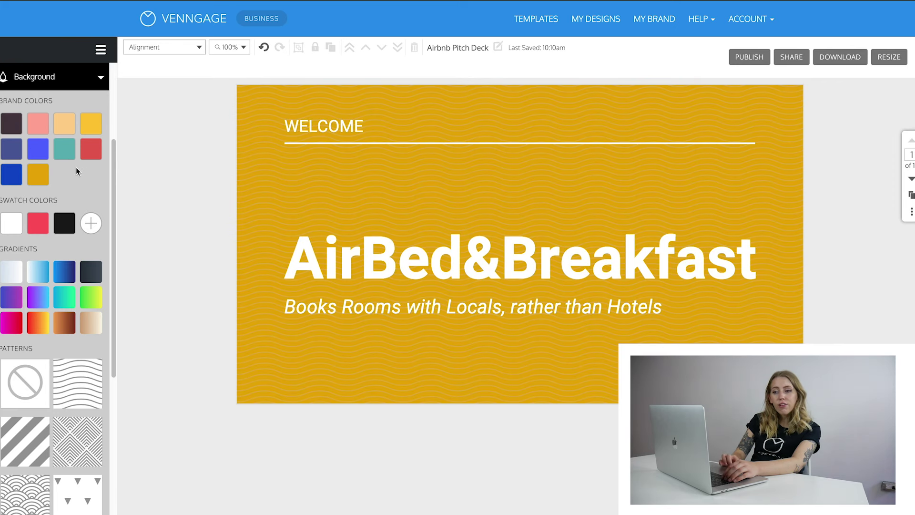
# Save a yellow custom colour swatch and set the background to the light orange brand colour
pyautogui.click(90, 223)
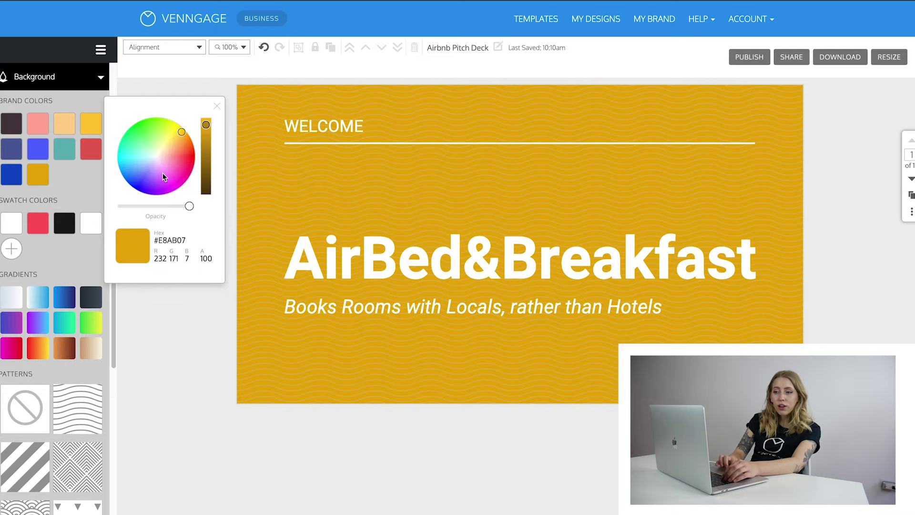
pyautogui.moveTo(162, 176); pyautogui.dragTo(142, 145)
pyautogui.click(65, 124)
pyautogui.scroll(-1, 83, 311)
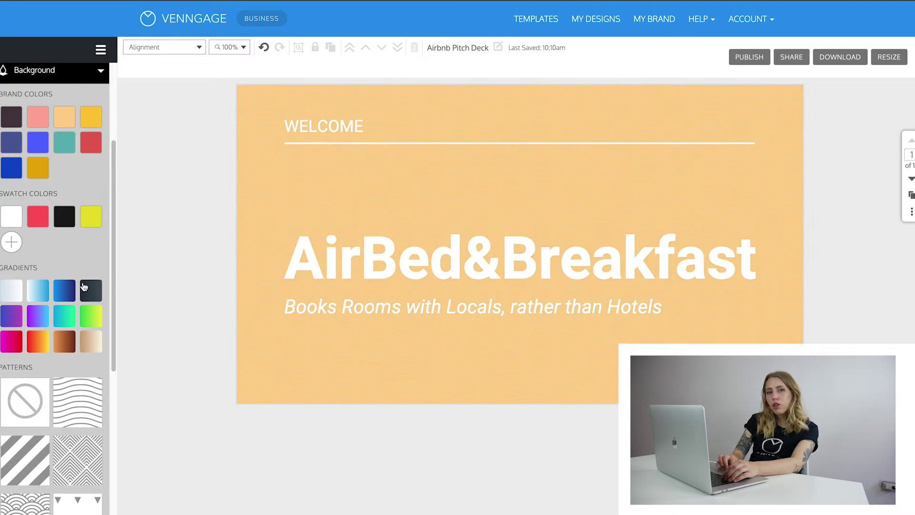
pyautogui.scroll(5, 83, 286)
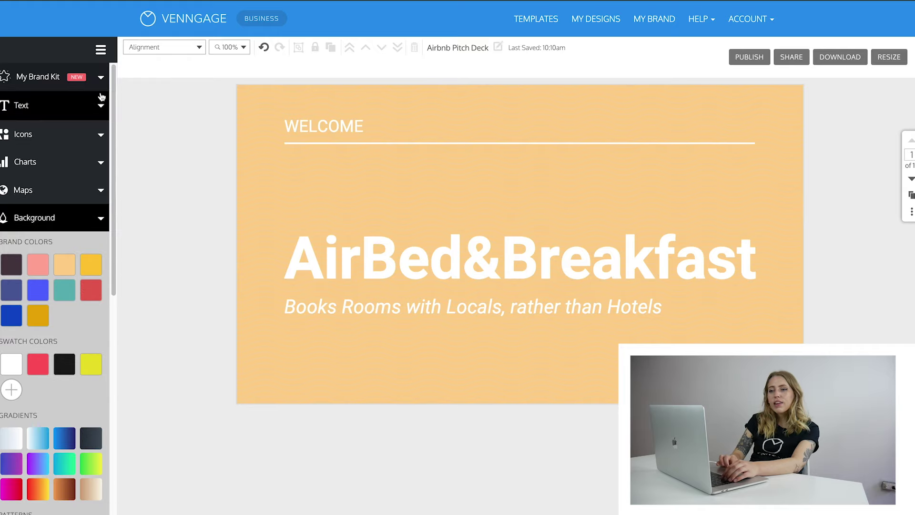
# Apply the Brand Colors palette from My Brand Kit and shuffle it until the background is dark maroon with waves
pyautogui.click(100, 85)
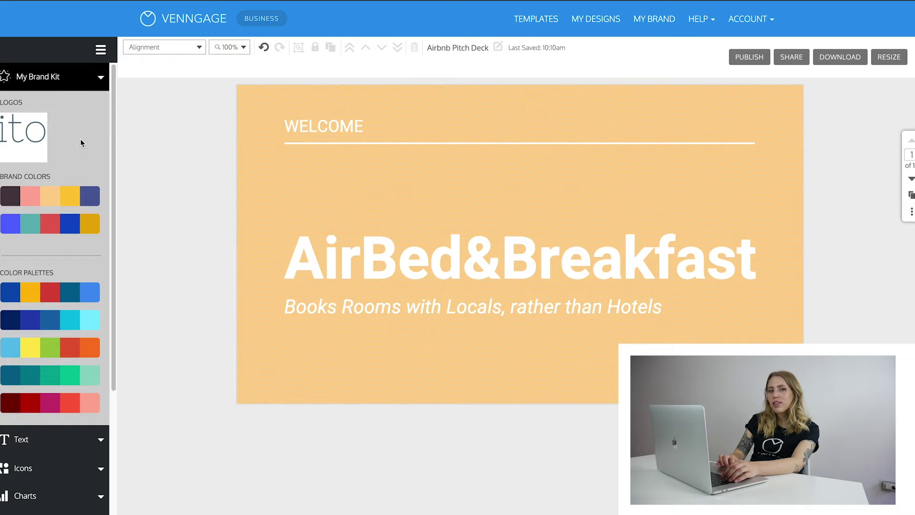
pyautogui.click(51, 197)
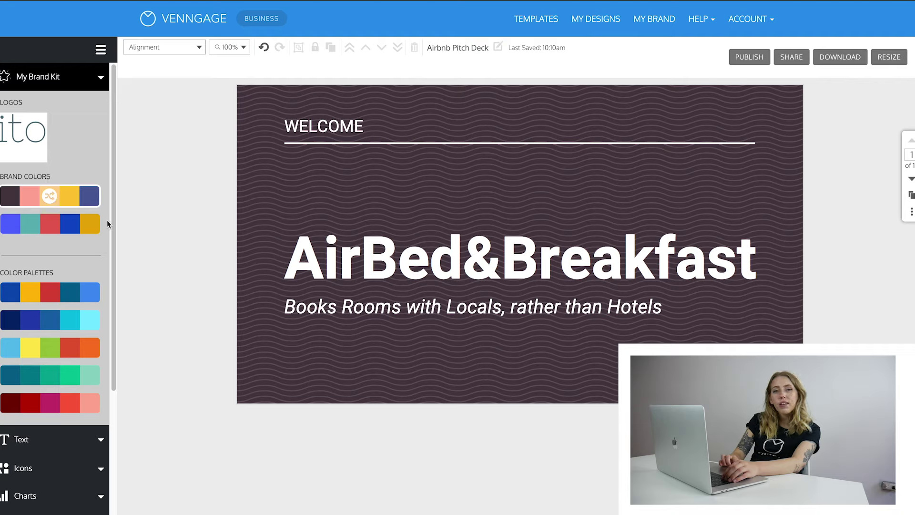
pyautogui.click(48, 199)
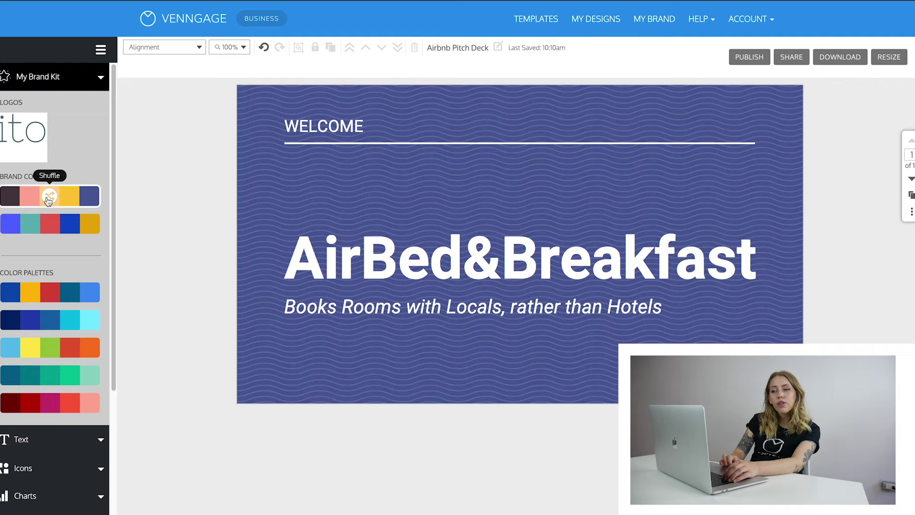
pyautogui.click(48, 200)
pyautogui.click(48, 199)
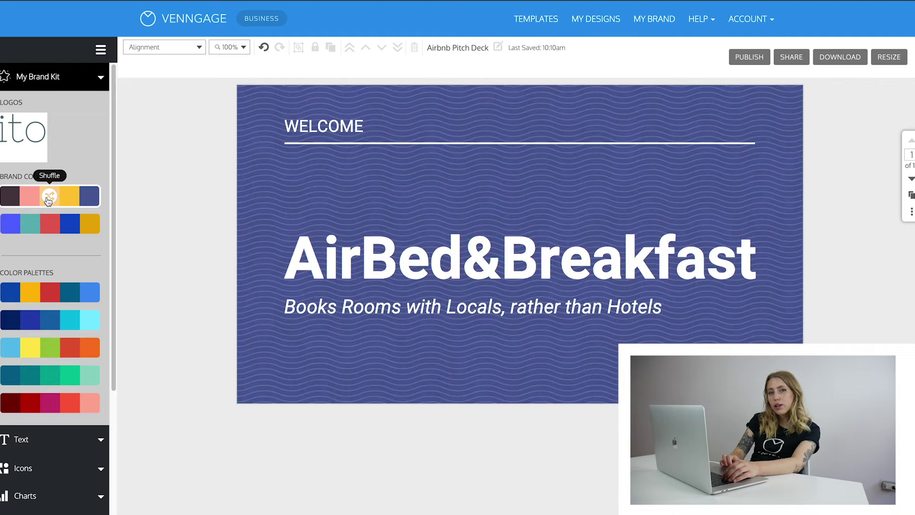
pyautogui.click(48, 199)
pyautogui.click(48, 199)
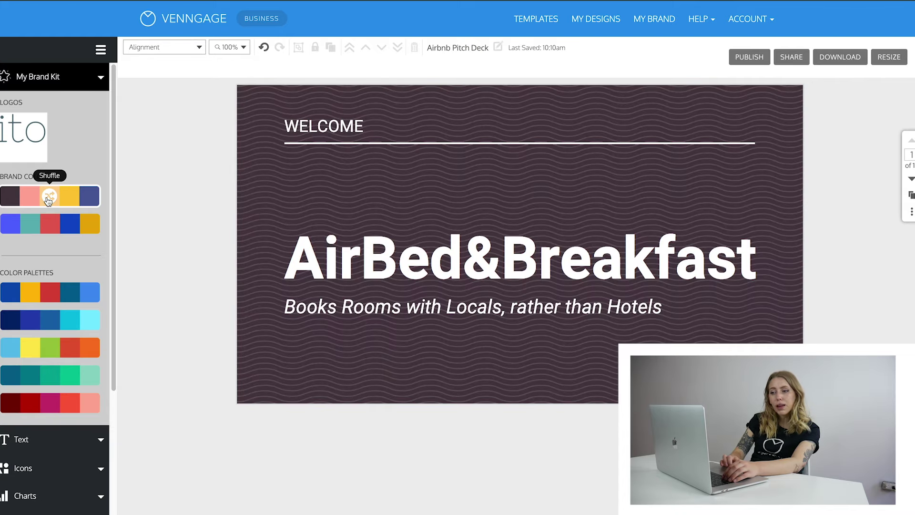
pyautogui.click(48, 199)
pyautogui.click(48, 200)
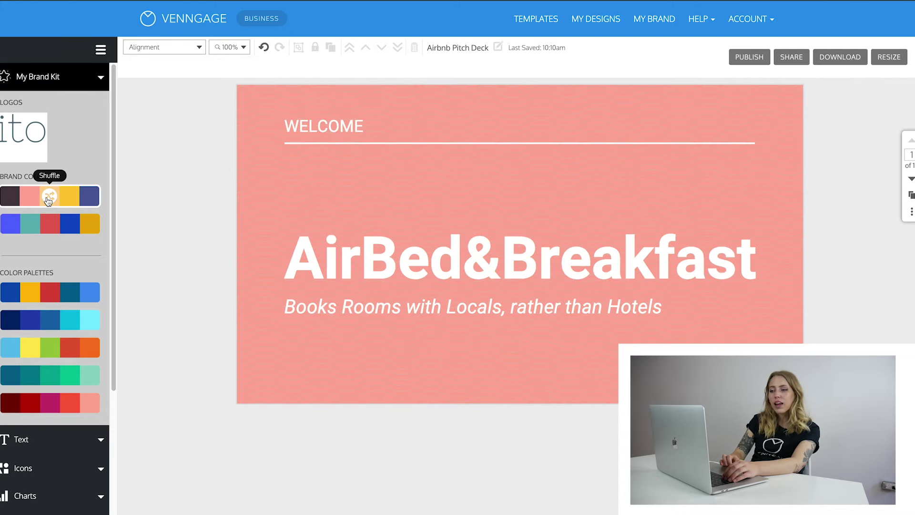
pyautogui.click(48, 199)
pyautogui.click(48, 199)
pyautogui.click(371, 263)
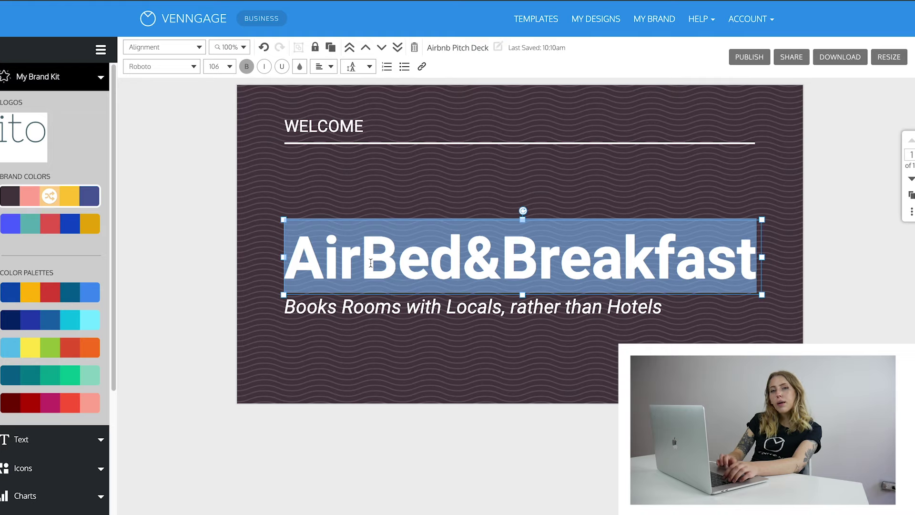
# Replace the AirBed&Breakfast title with 'My Presentation'
pyautogui.click(166, 237)
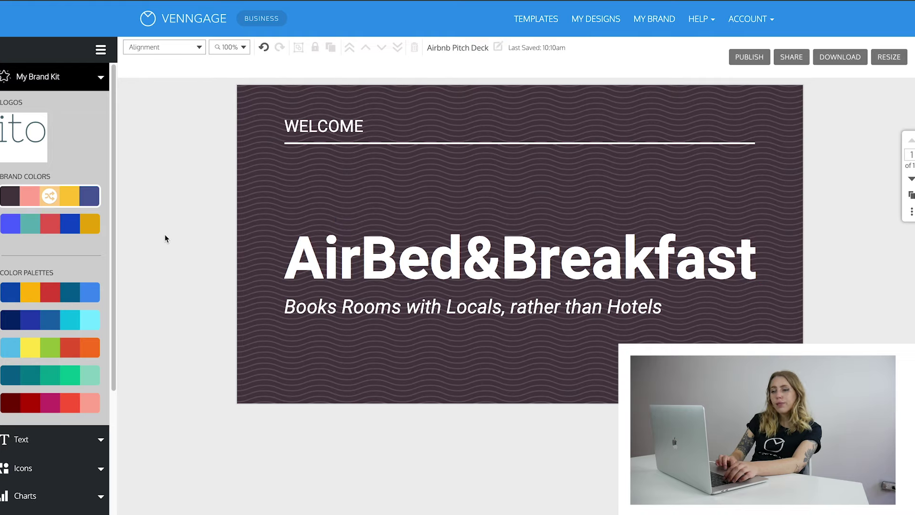
pyautogui.click(316, 257)
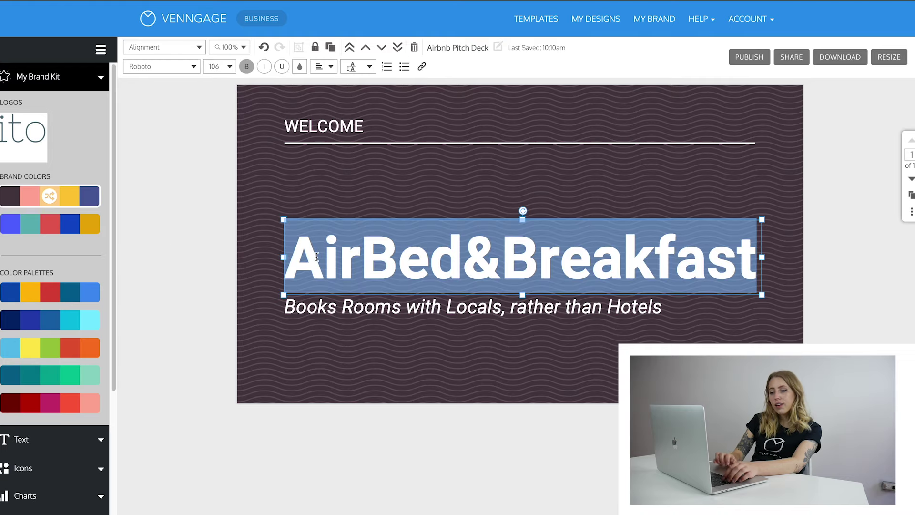
pyautogui.press('BackSpace')
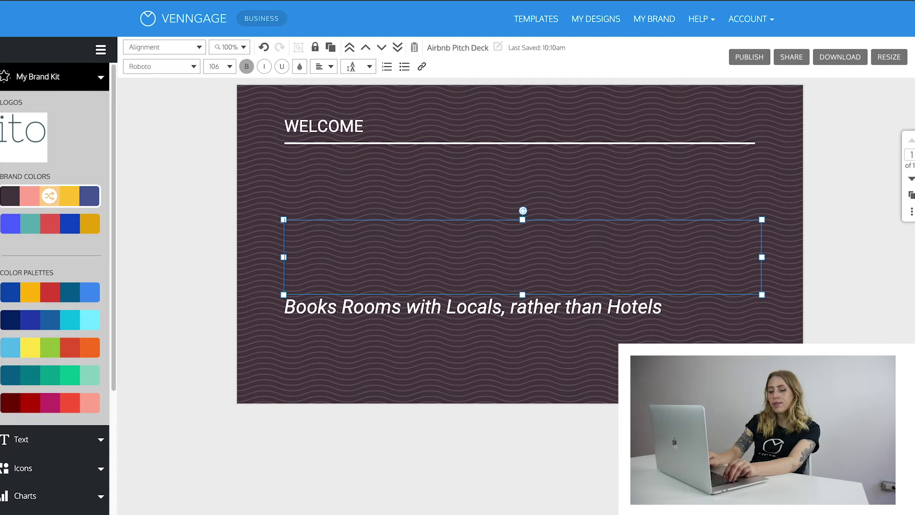
pyautogui.write('My ')
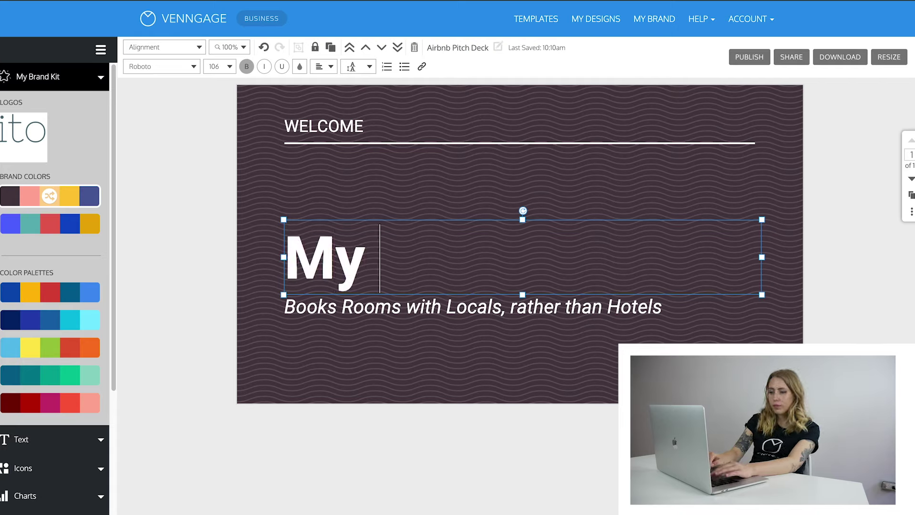
pyautogui.write('Presentation')
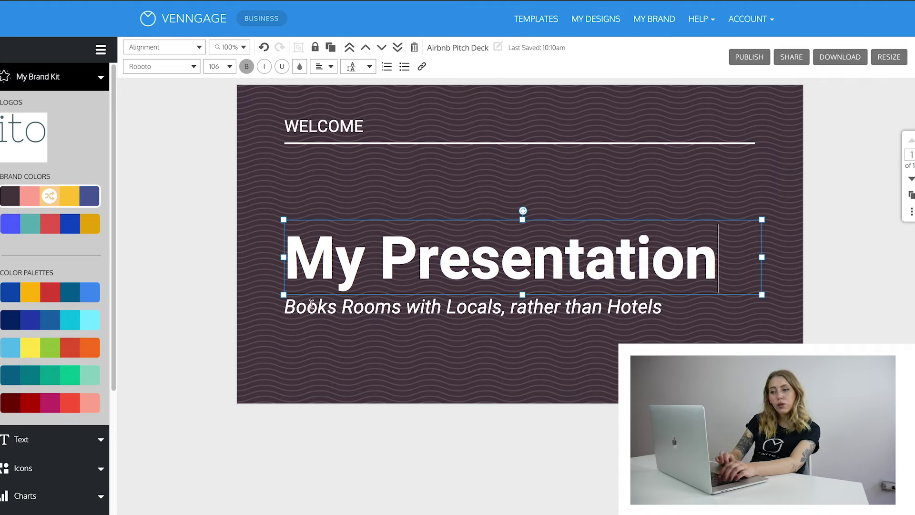
# Replace the tagline beneath the title with 'Text goes here!!'
pyautogui.doubleClick(311, 305)
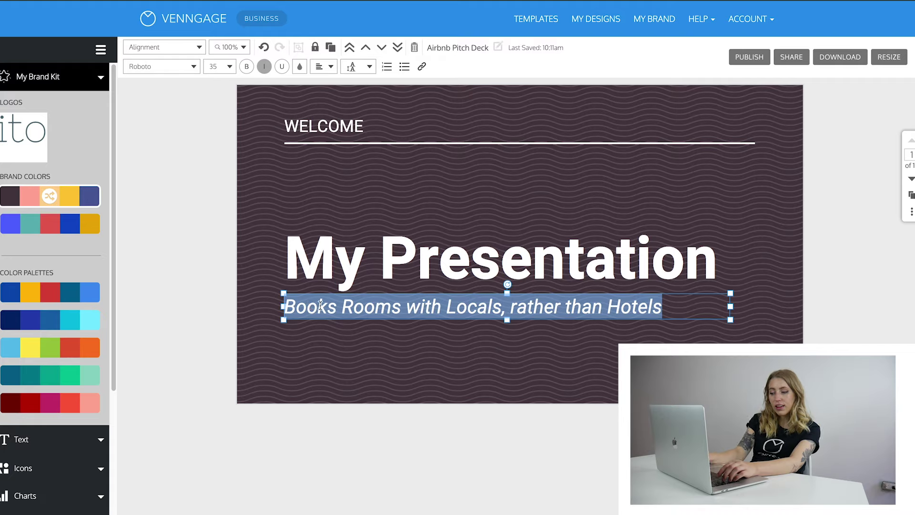
pyautogui.press('BackSpace')
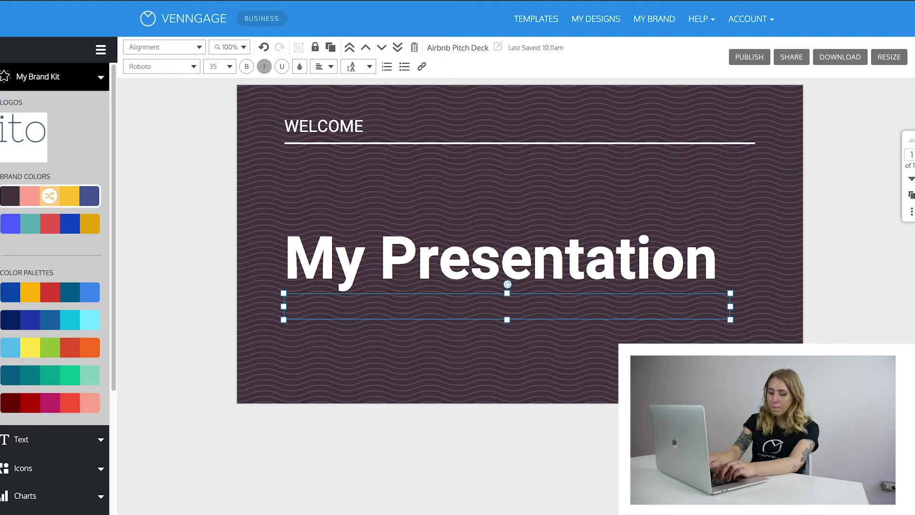
pyautogui.write('Text g')
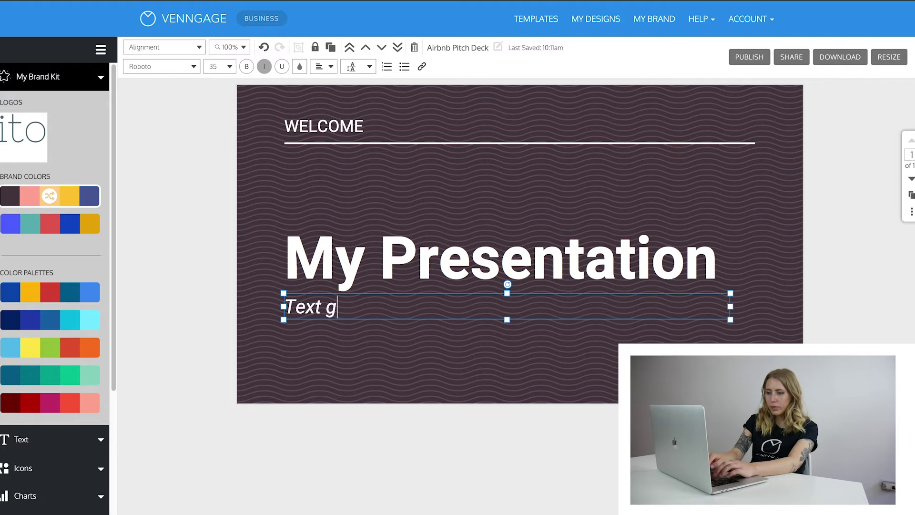
pyautogui.write('oes here!!')
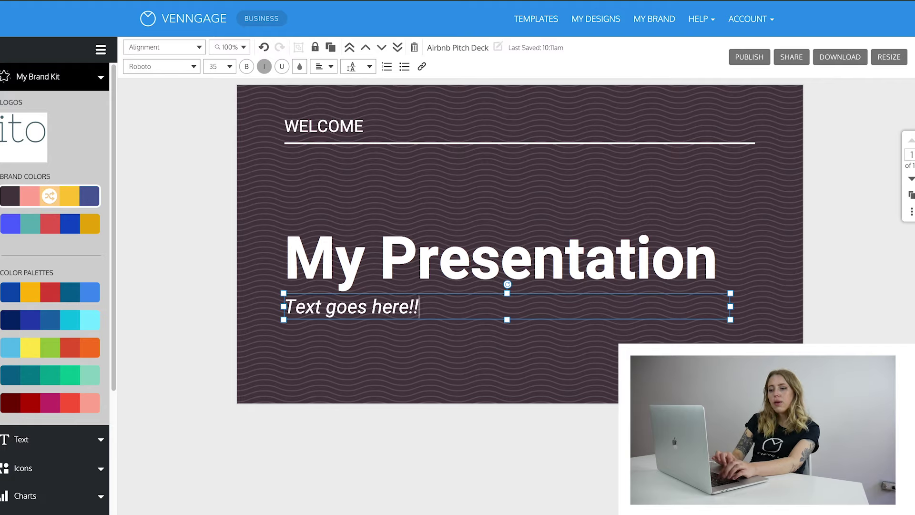
pyautogui.click(202, 288)
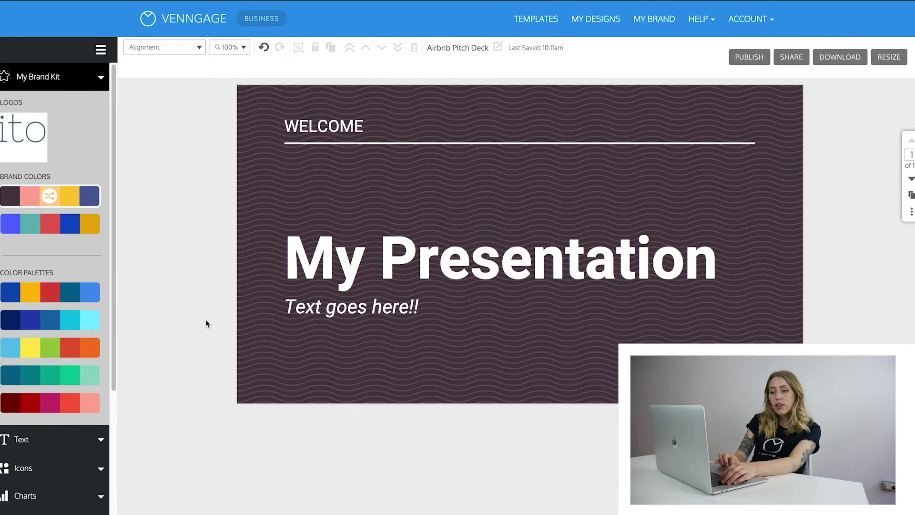
# Remove the italic from the 'Text goes here!!' subtitle and underline it
pyautogui.click(314, 305)
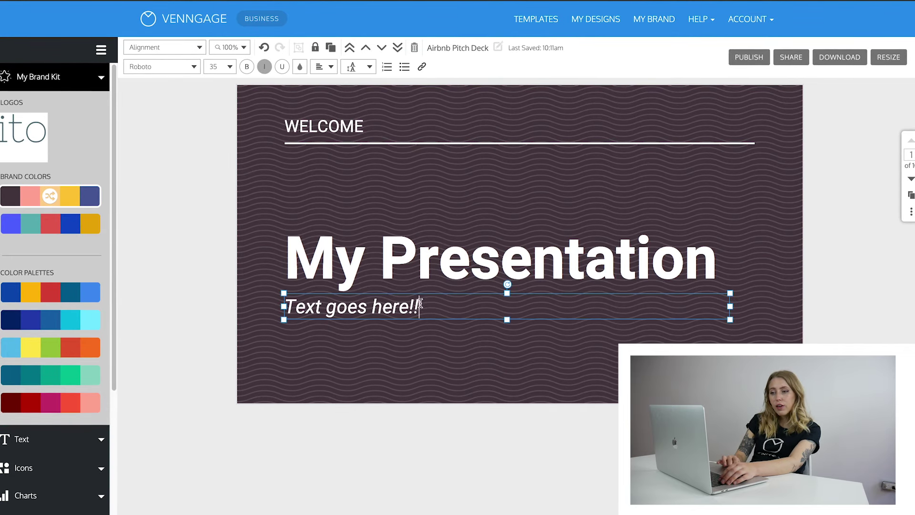
pyautogui.moveTo(422, 305); pyautogui.dragTo(292, 292)
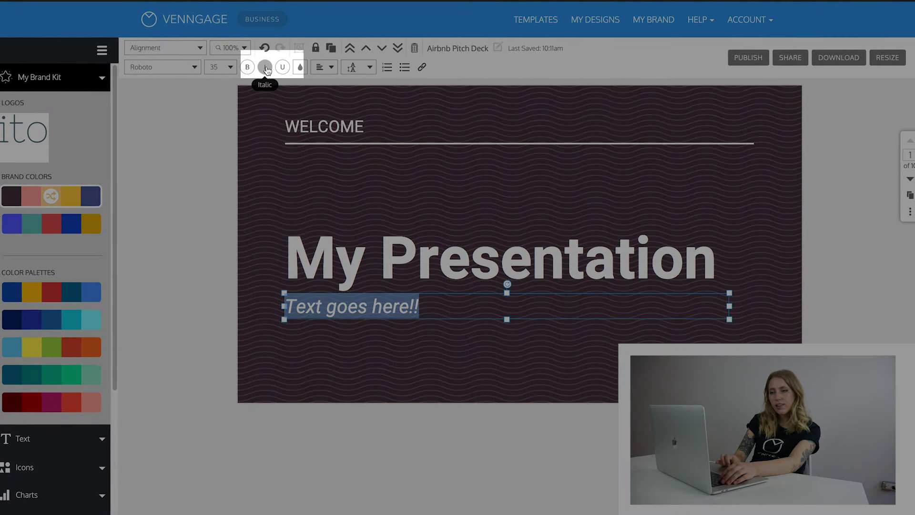
pyautogui.click(266, 68)
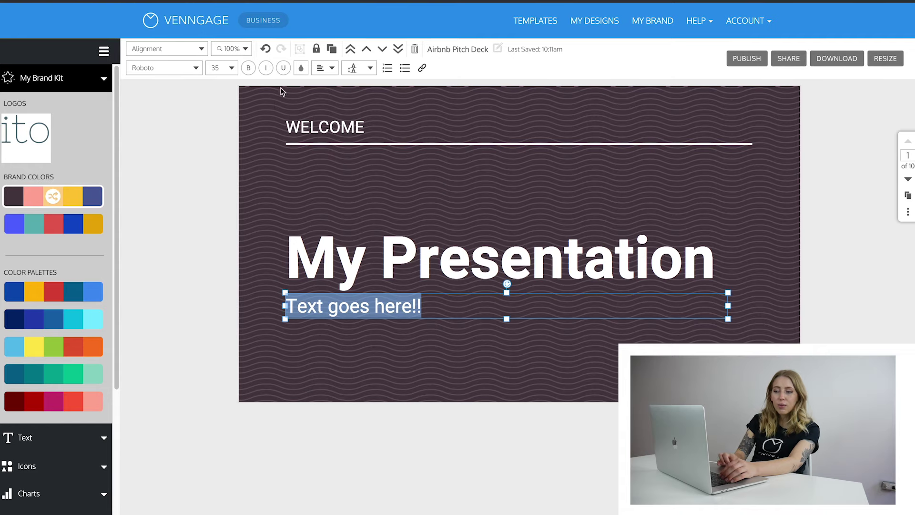
pyautogui.click(283, 68)
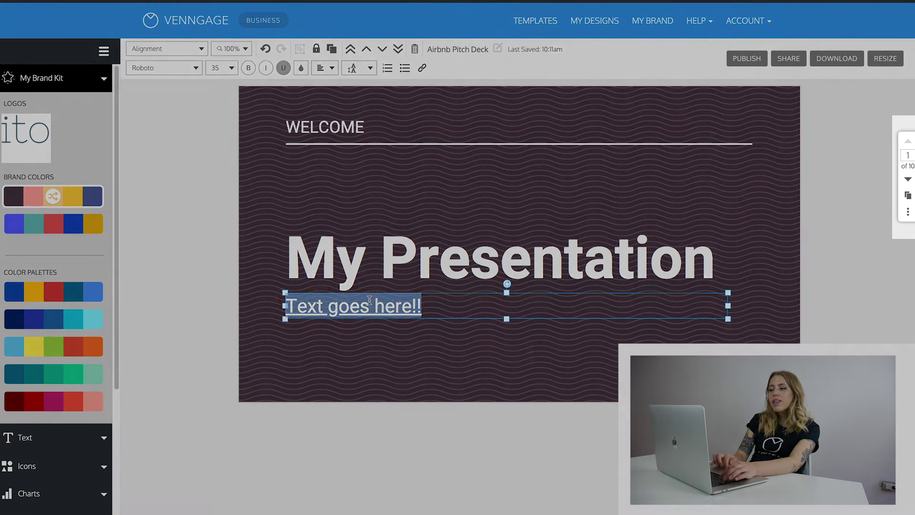
# Shuffle the brand colours so the Market Size slide turns indigo instead of red
pyautogui.click(901, 131)
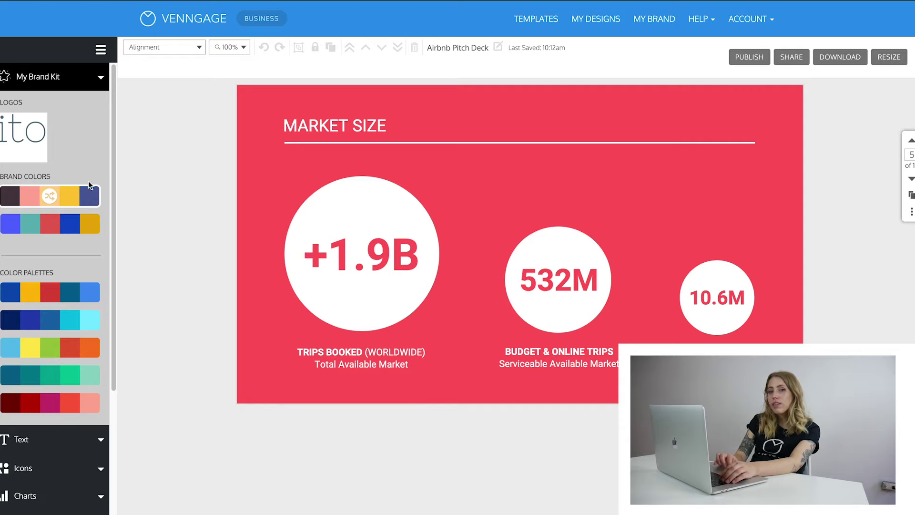
pyautogui.click(77, 197)
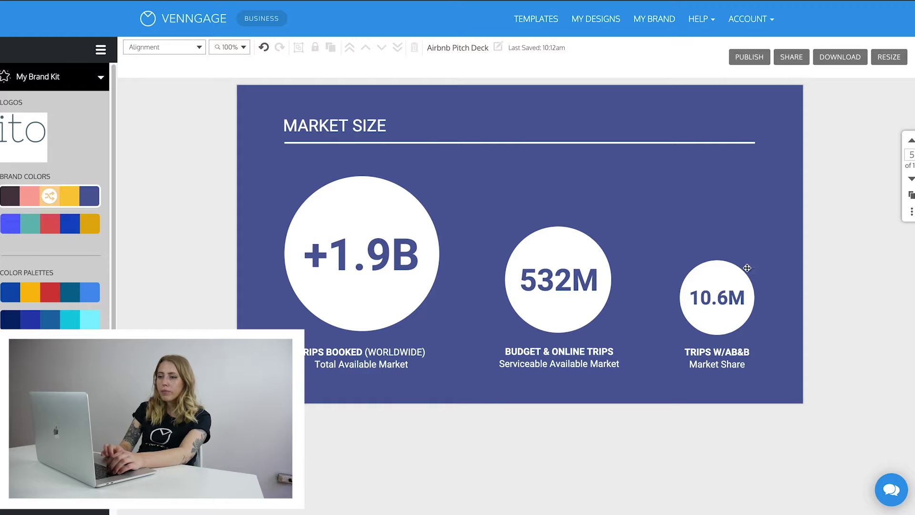
# Delete the 10.6M circle and its 'TRIPS W/AB&B Market Share' caption from the Market Size slide
pyautogui.click(730, 274)
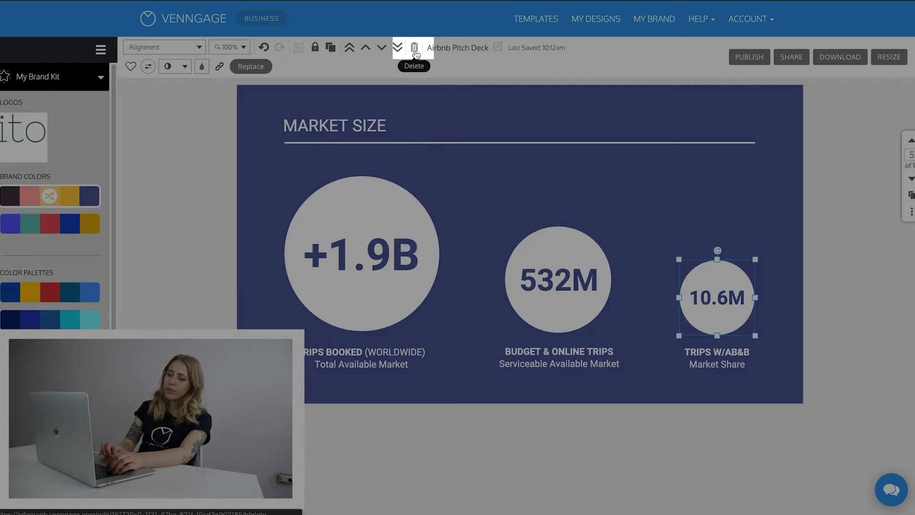
pyautogui.click(414, 52)
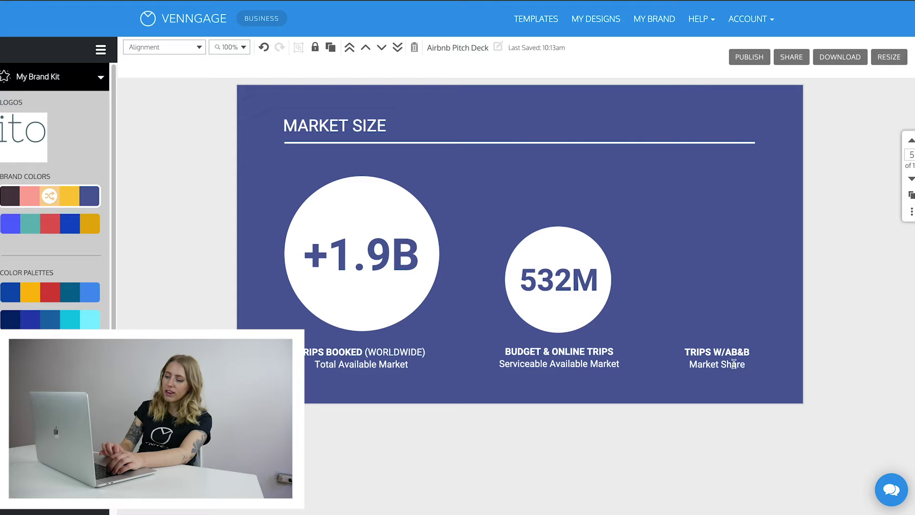
pyautogui.click(734, 365)
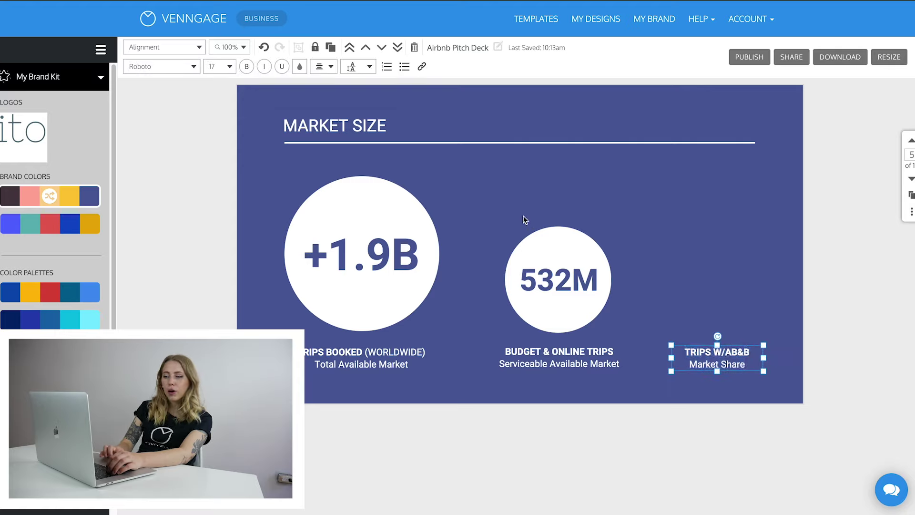
pyautogui.click(414, 48)
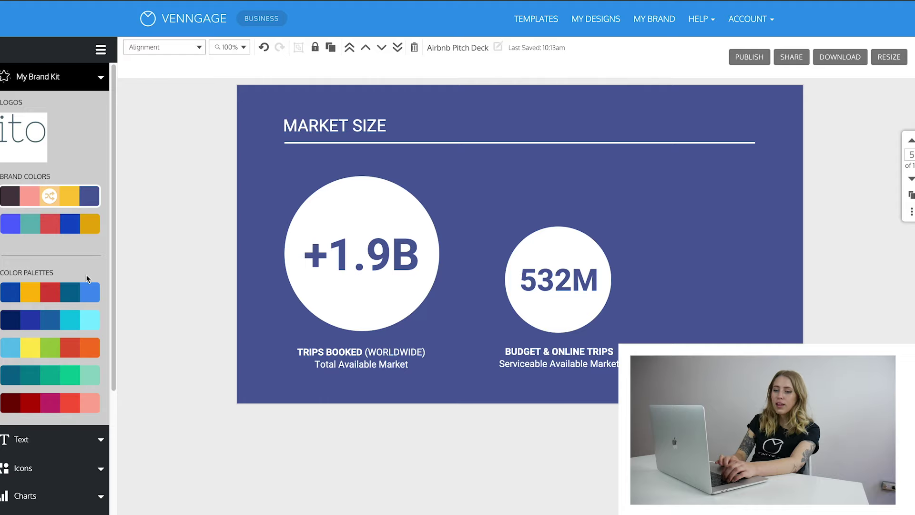
# Search the Photos library for Toronto and scroll through the results
pyautogui.scroll(-4, 86, 278)
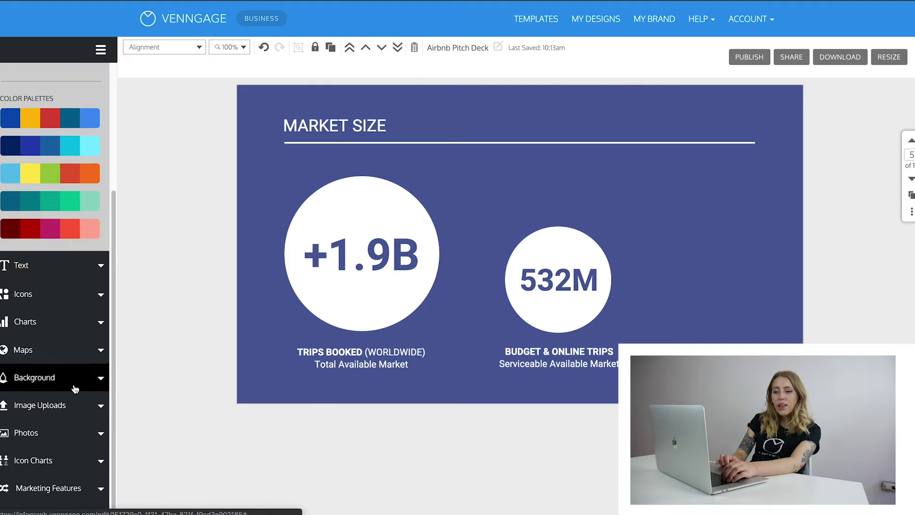
pyautogui.click(78, 432)
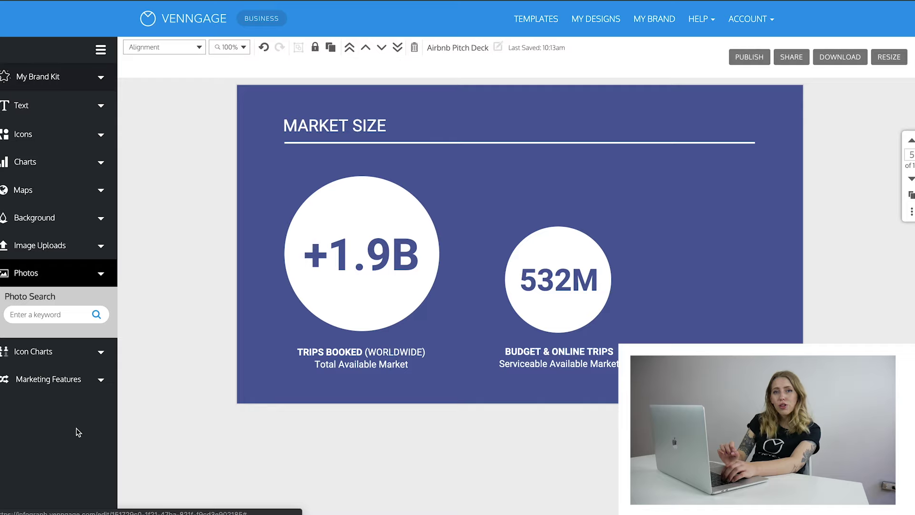
pyautogui.click(44, 314)
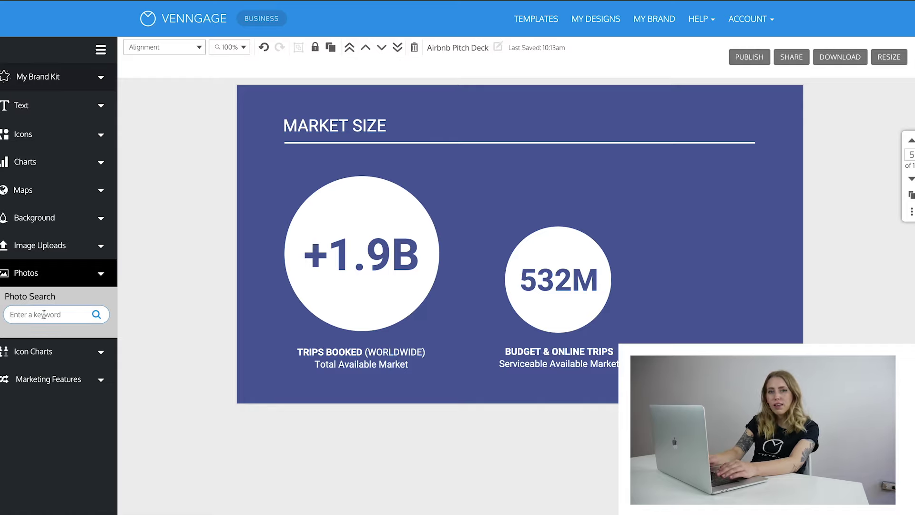
pyautogui.write('Toronto')
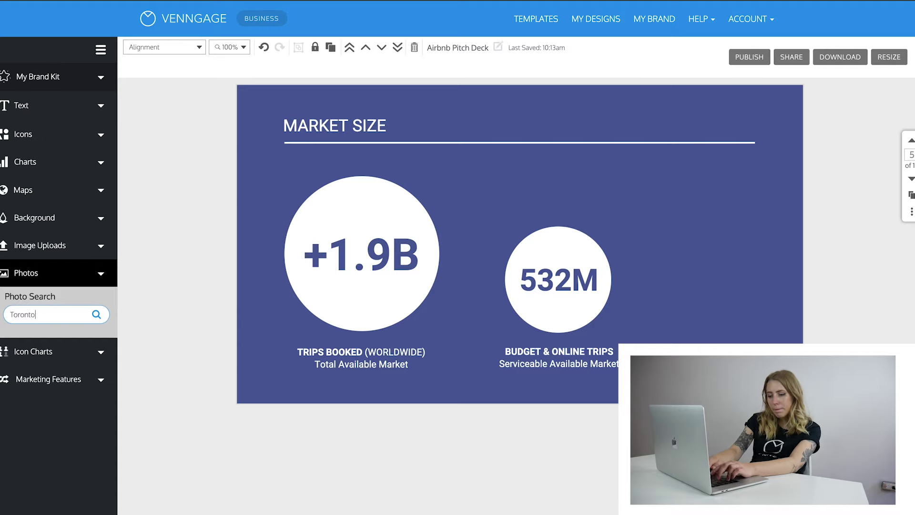
pyautogui.press('Return')
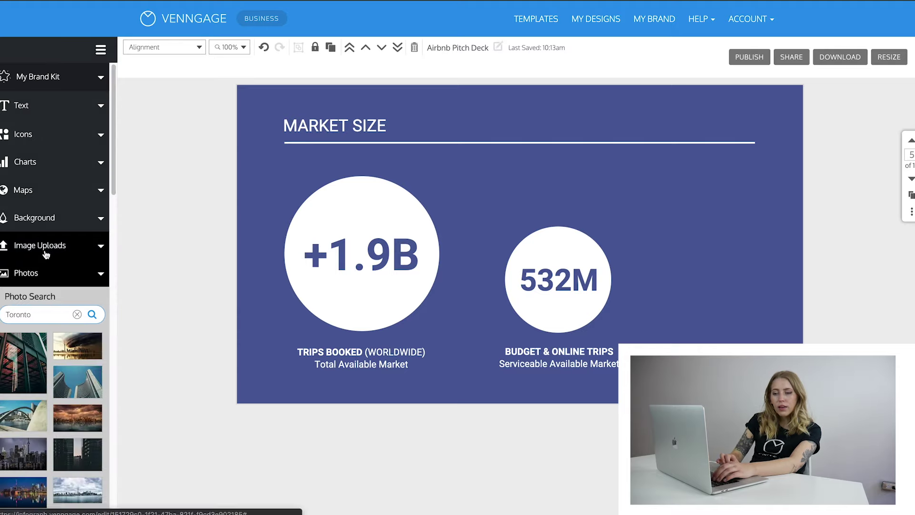
pyautogui.scroll(-4, 45, 252)
pyautogui.scroll(-1, 46, 252)
pyautogui.scroll(1, 45, 252)
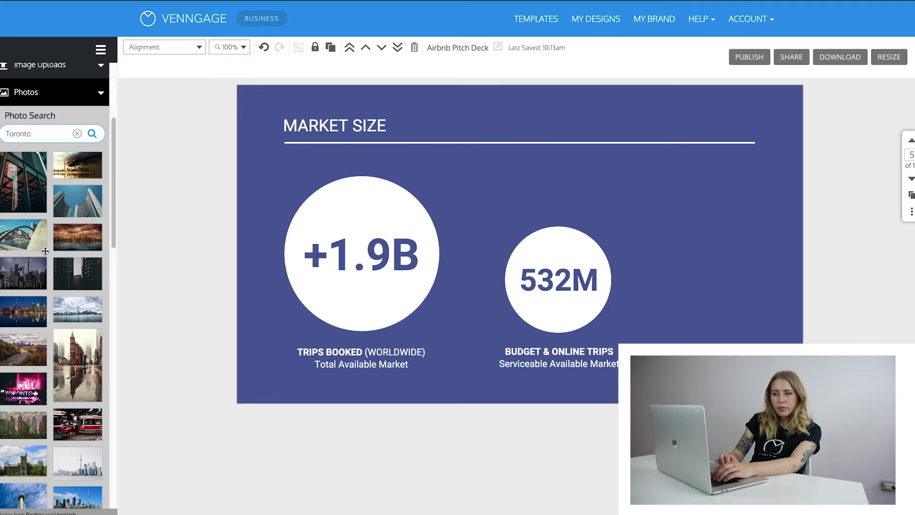
pyautogui.scroll(-10, 45, 251)
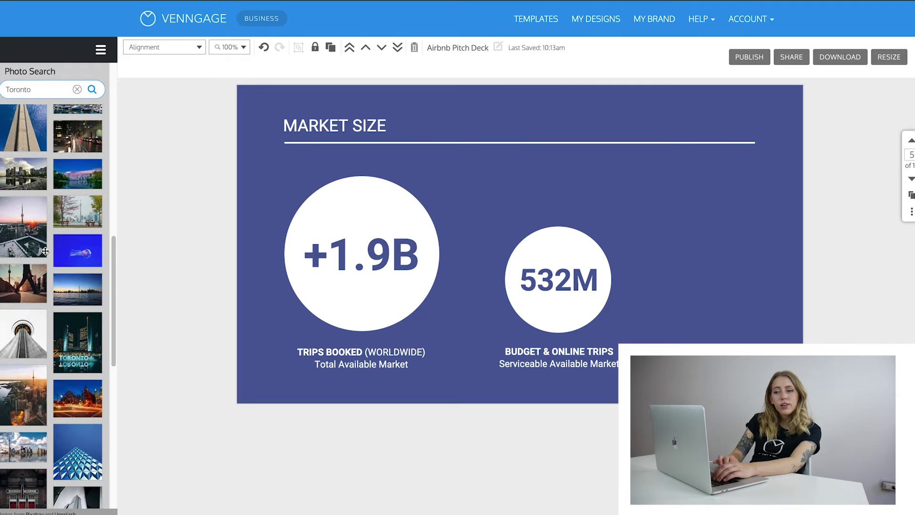
# Place the CN Tower sunset photo on the slide, aligned to the right of the 532M circle
pyautogui.moveTo(21, 220); pyautogui.dragTo(677, 218)
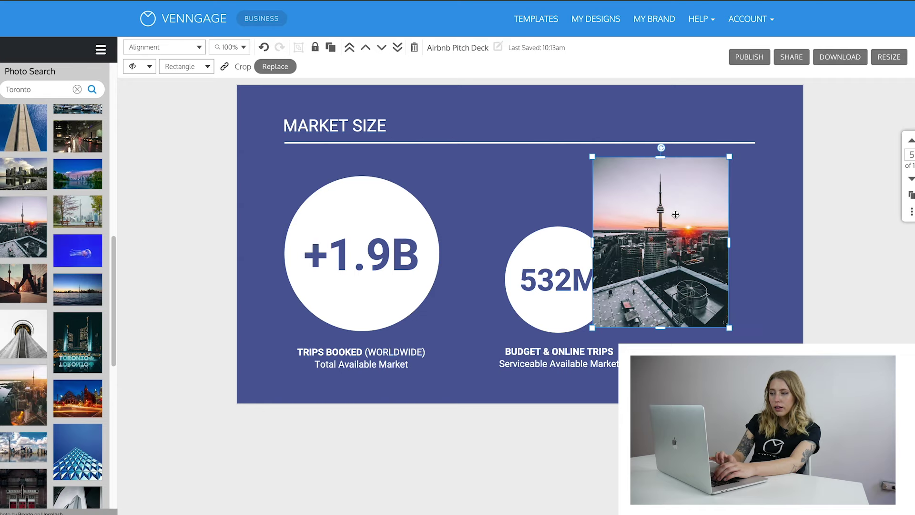
pyautogui.moveTo(671, 234); pyautogui.dragTo(704, 244)
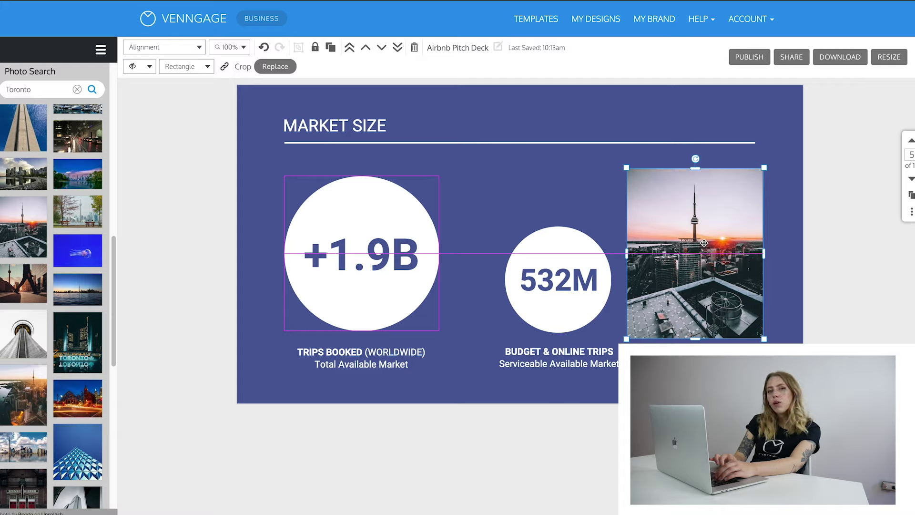
pyautogui.moveTo(704, 244); pyautogui.dragTo(705, 243)
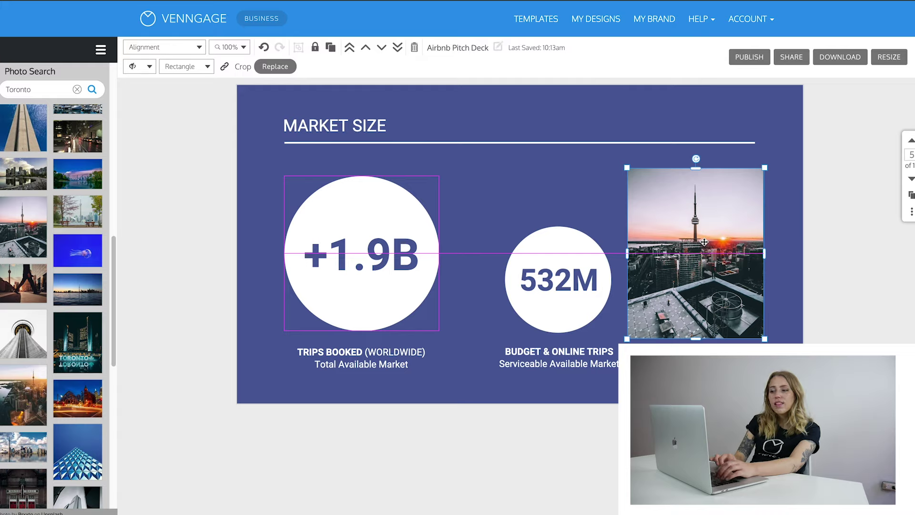
pyautogui.moveTo(704, 242); pyautogui.dragTo(705, 242)
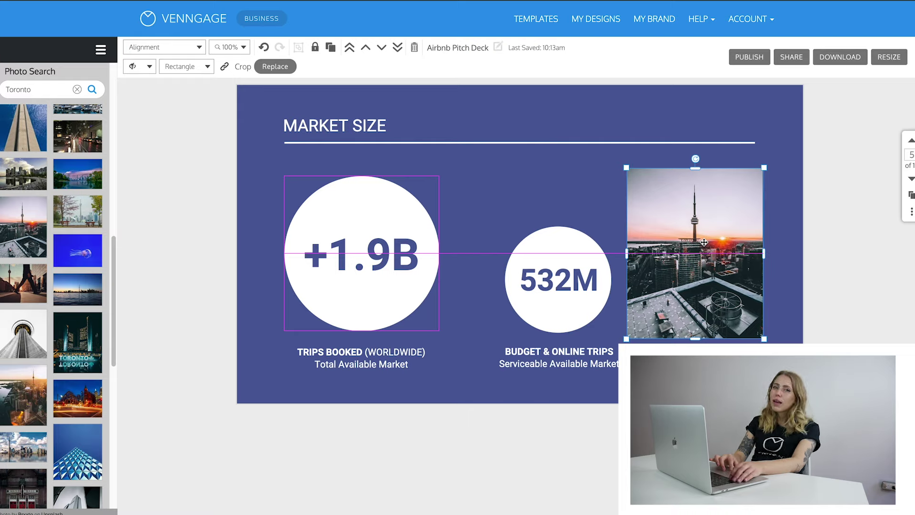
pyautogui.moveTo(704, 242); pyautogui.dragTo(704, 243)
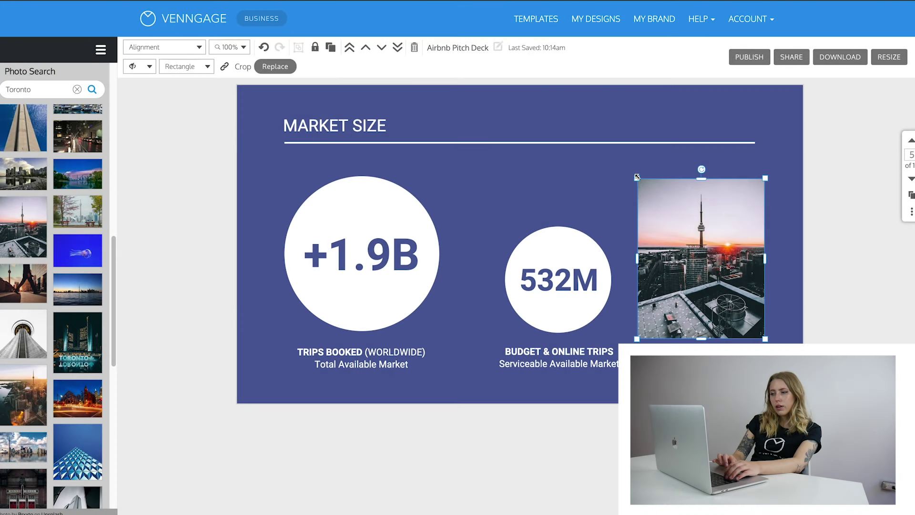
# Resize the Toronto photo into a narrow, tall strip by trimming both sides and raising its top
pyautogui.moveTo(626, 166)
pyautogui.mouseDown()
pyautogui.moveTo(605, 146)
pyautogui.moveTo(628, 174)
pyautogui.mouseUp()
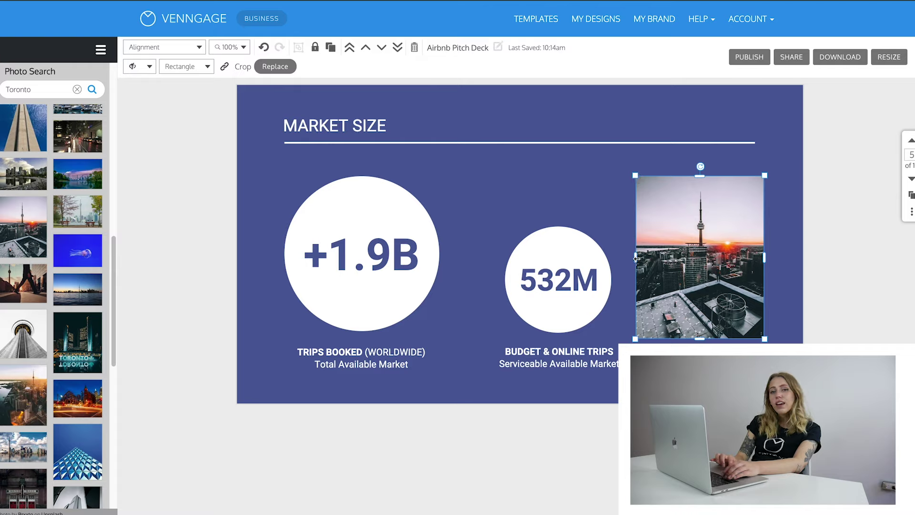
pyautogui.moveTo(637, 258); pyautogui.dragTo(678, 261)
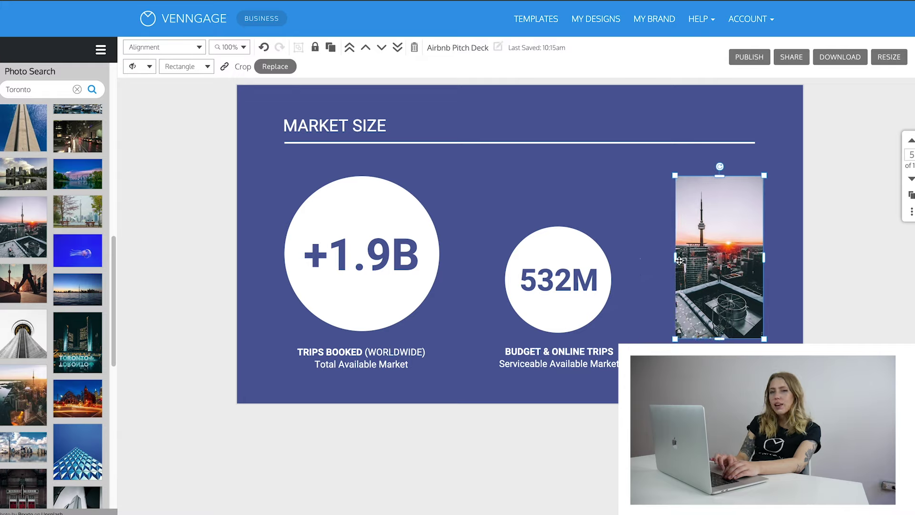
pyautogui.moveTo(764, 256); pyautogui.dragTo(742, 253)
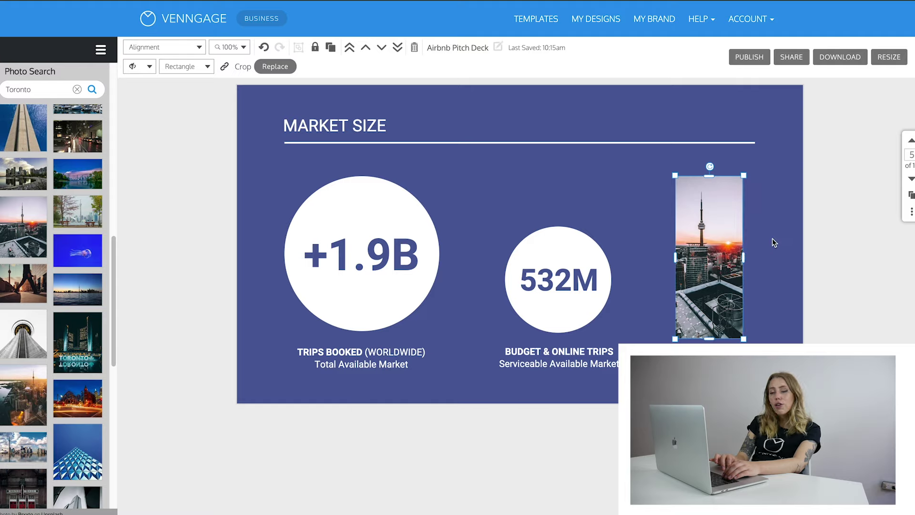
pyautogui.click(818, 250)
pyautogui.click(721, 235)
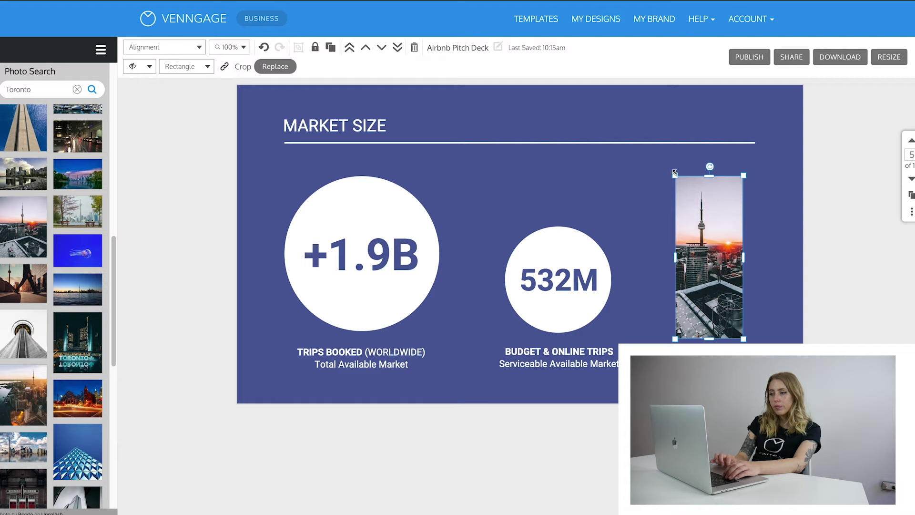
pyautogui.moveTo(675, 174)
pyautogui.mouseDown()
pyautogui.moveTo(610, 90)
pyautogui.moveTo(668, 159)
pyautogui.mouseUp()
pyautogui.click(873, 198)
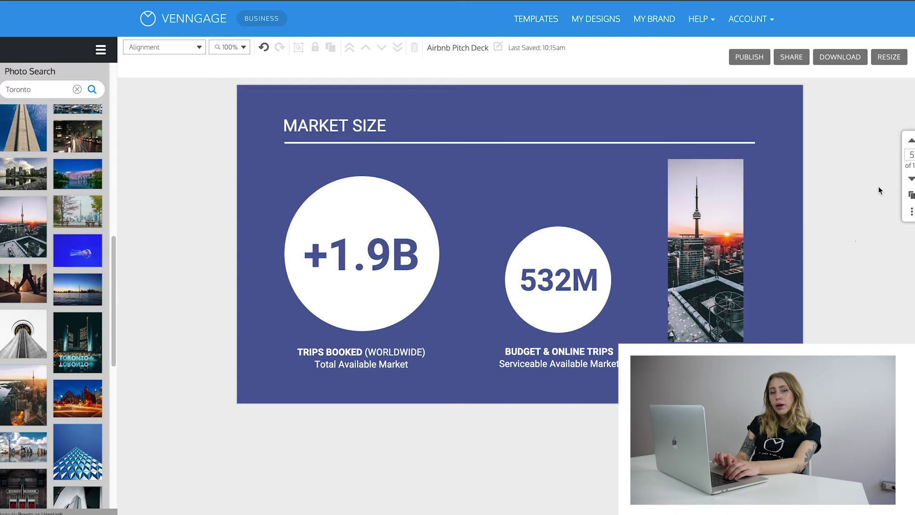
# On slide 8, shuffle the brand palette until the red accents turn yellow, then select the champagne icon
pyautogui.click(911, 178)
pyautogui.click(911, 179)
pyautogui.click(911, 178)
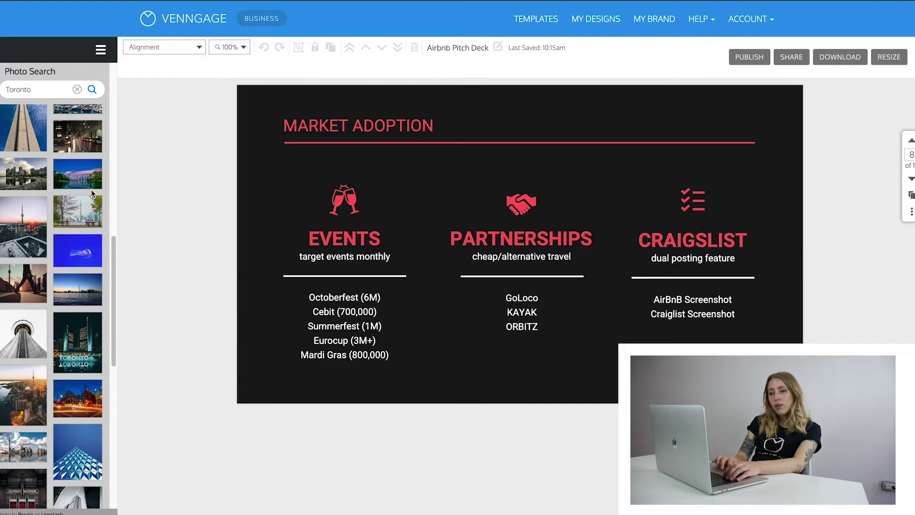
pyautogui.scroll(10, 93, 194)
pyautogui.click(74, 80)
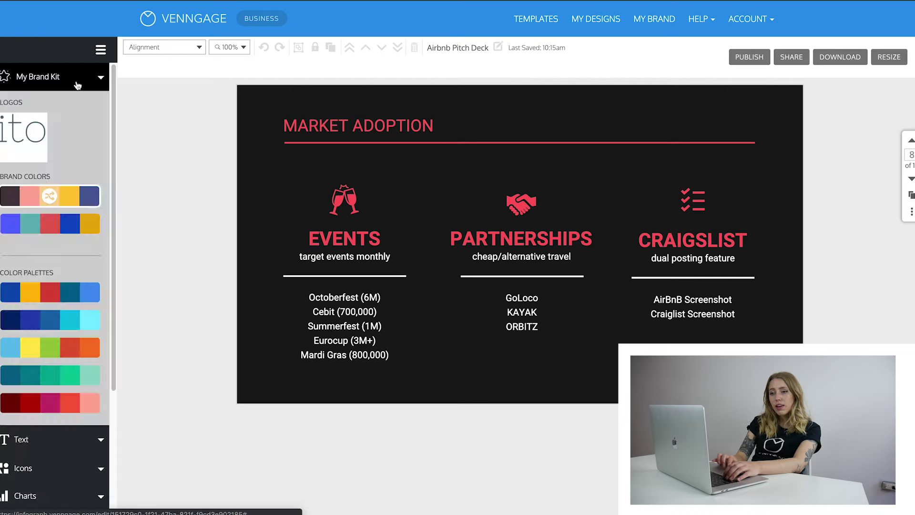
pyautogui.click(73, 198)
pyautogui.click(73, 198)
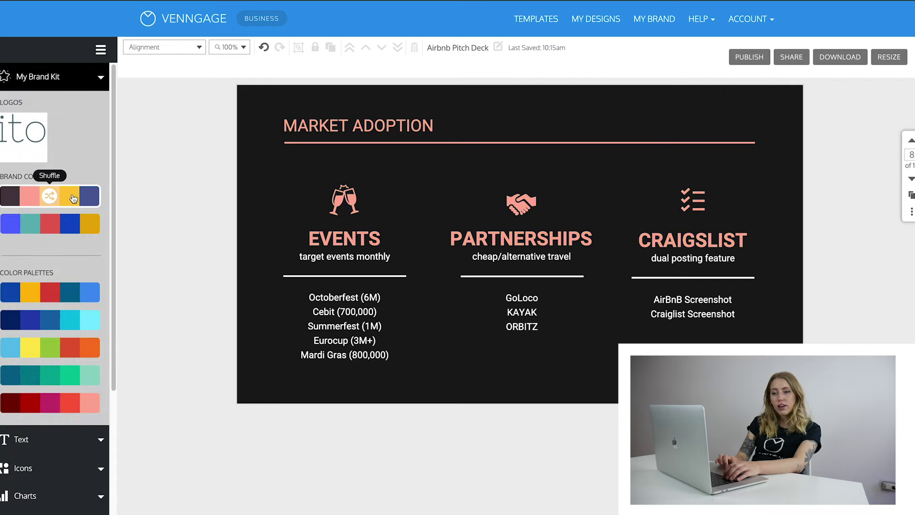
pyautogui.click(72, 198)
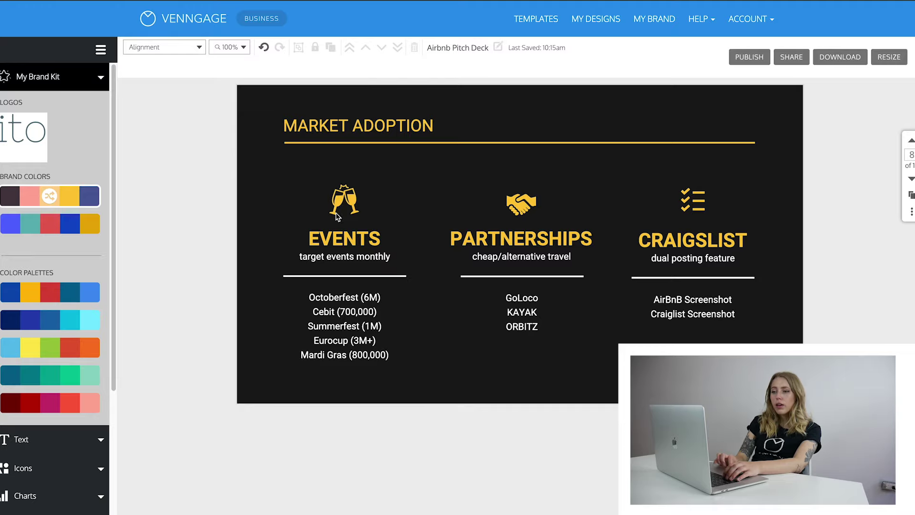
pyautogui.click(353, 200)
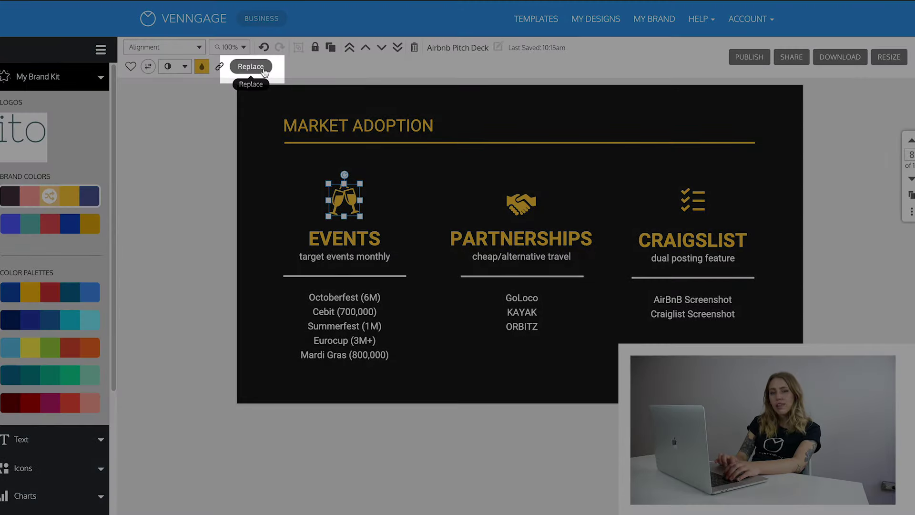
# Replace the champagne-glasses icon with a briefcase found by searching icons for 'travel'
pyautogui.click(263, 69)
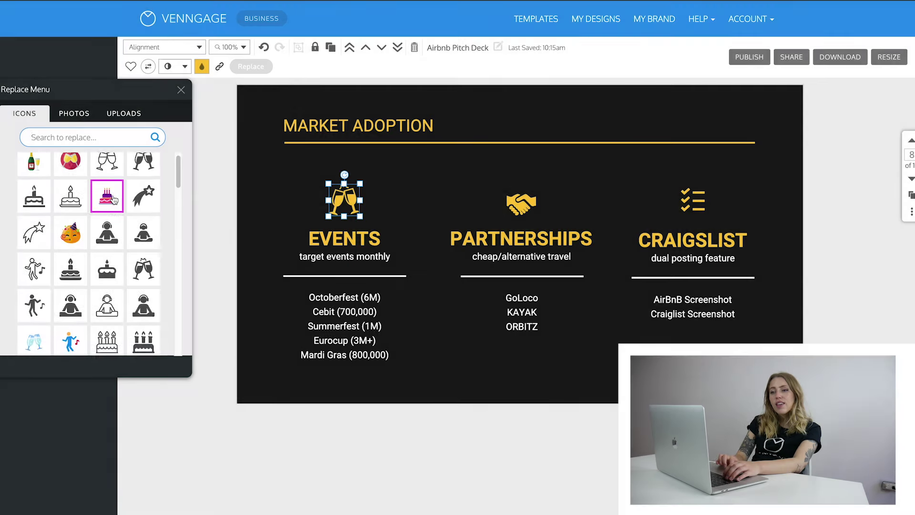
pyautogui.scroll(-2, 103, 171)
pyautogui.scroll(1, 107, 196)
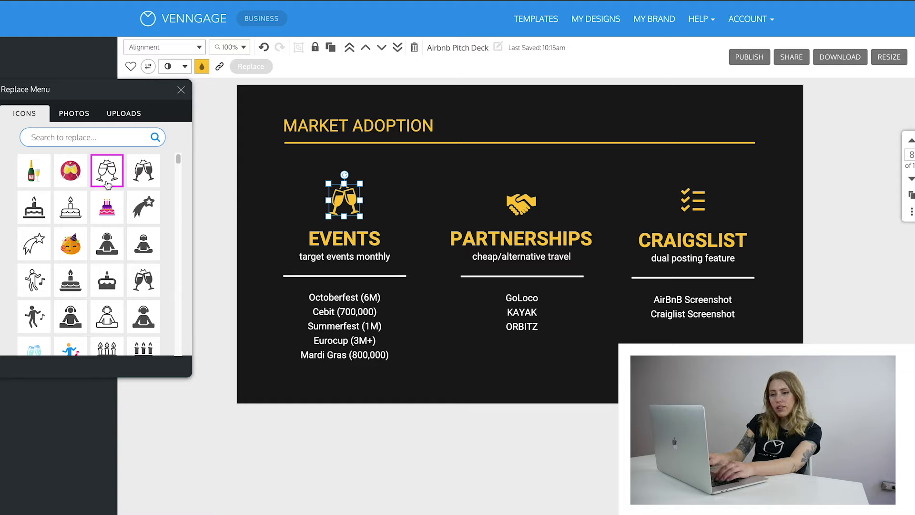
pyautogui.write('travel')
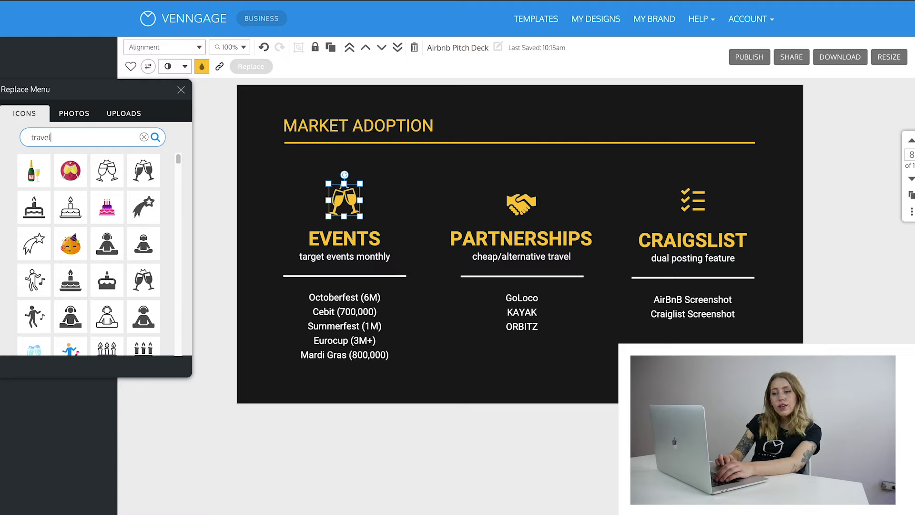
pyautogui.press('Return')
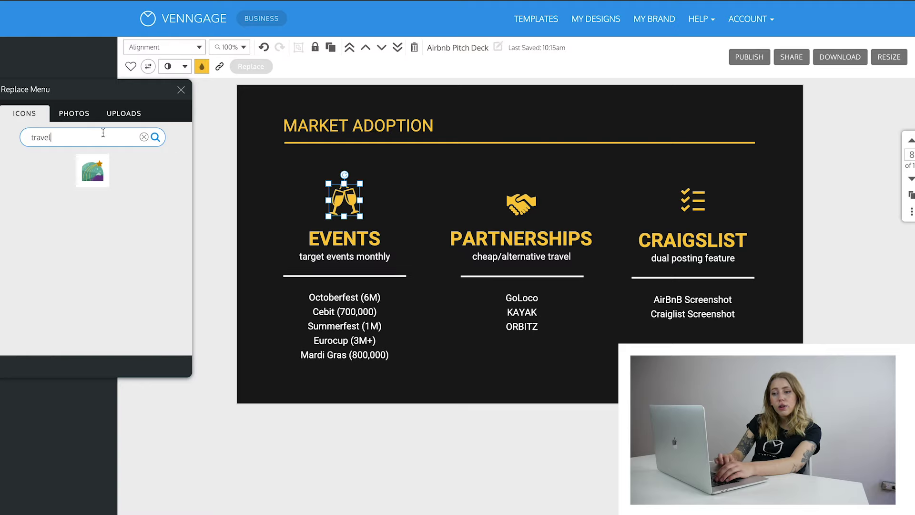
pyautogui.scroll(-1, 82, 197)
pyautogui.scroll(-3, 82, 197)
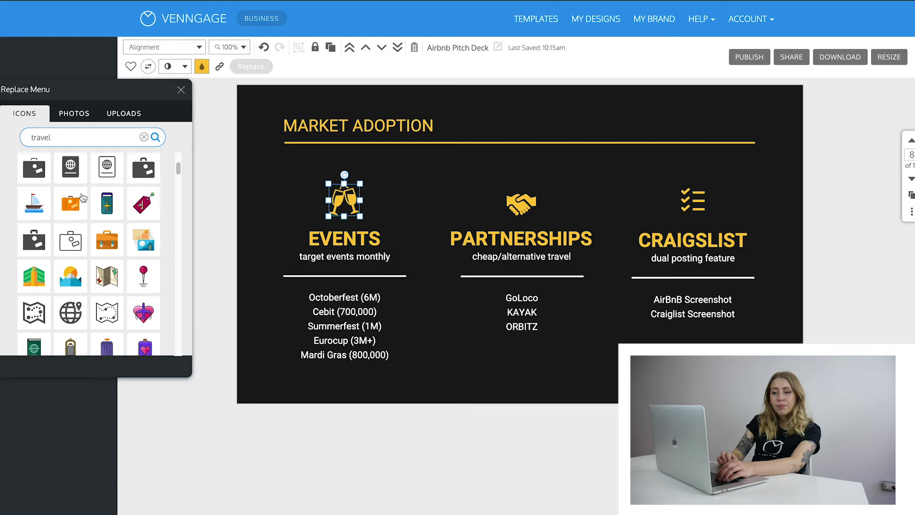
pyautogui.click(47, 193)
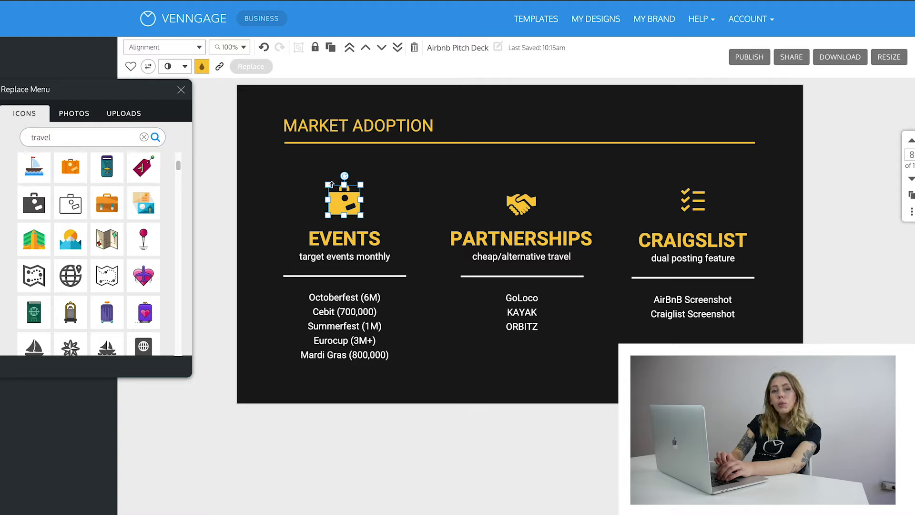
# Enlarge the briefcase icon and move it up above the EVENTS heading
pyautogui.moveTo(329, 186); pyautogui.dragTo(287, 185)
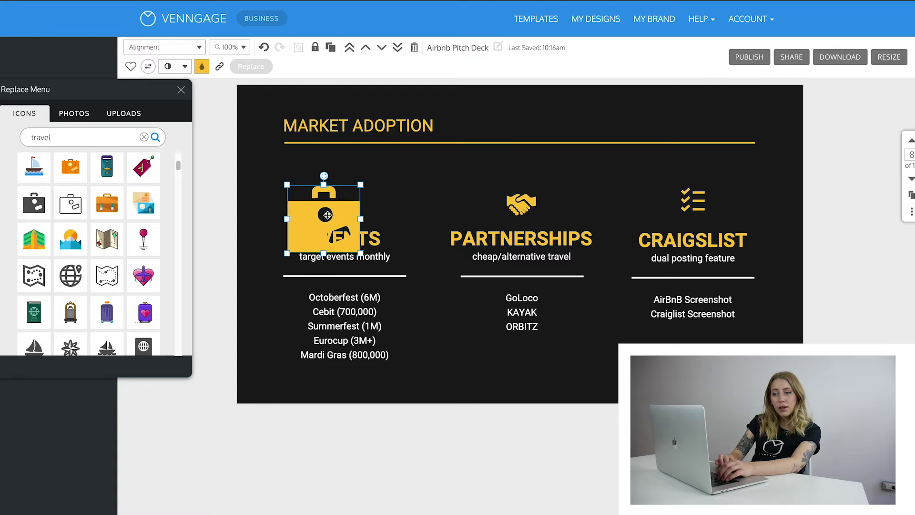
pyautogui.moveTo(327, 213); pyautogui.dragTo(349, 184)
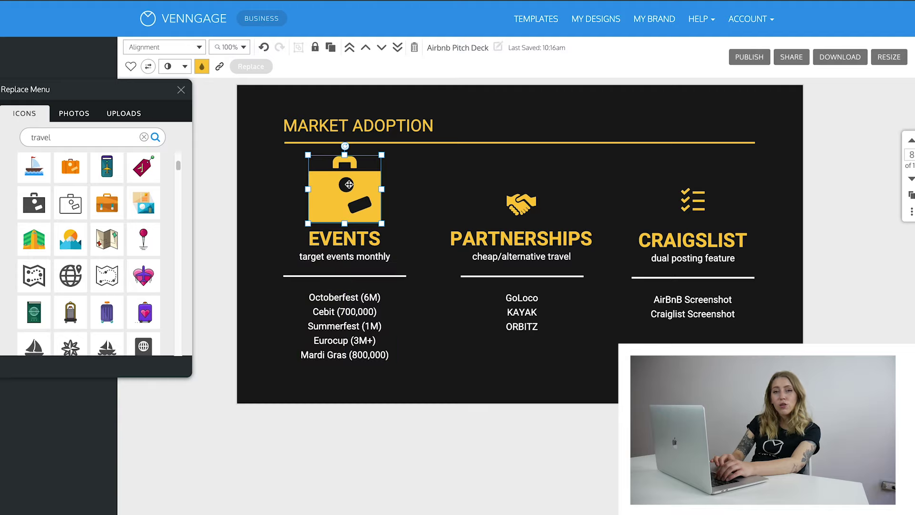
pyautogui.click(218, 120)
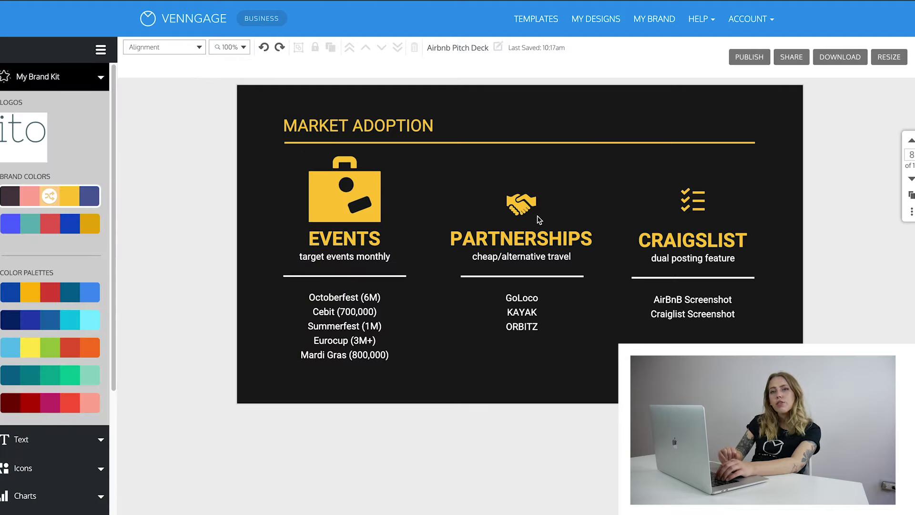
# Replace the handshake icon above PARTNERSHIPS with an aerial stock photo from a 'toronto' search
pyautogui.click(531, 205)
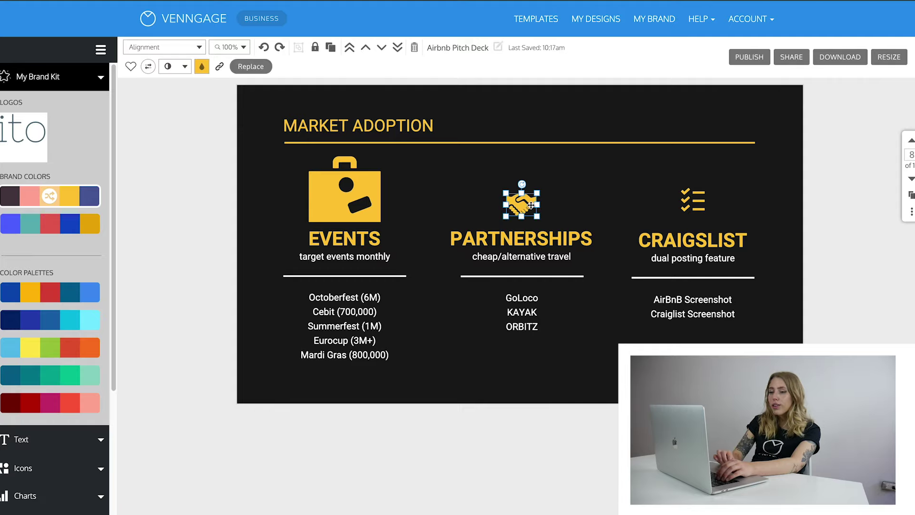
pyautogui.click(259, 71)
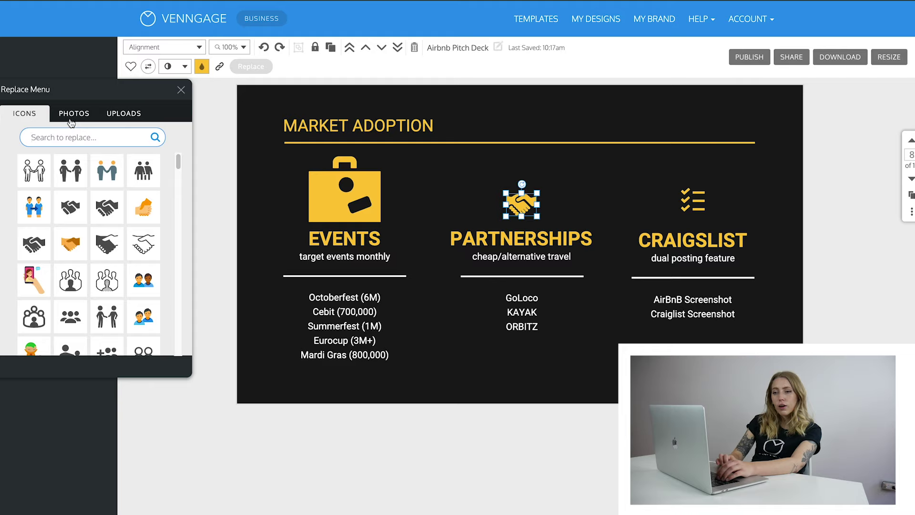
pyautogui.click(74, 114)
pyautogui.click(82, 136)
pyautogui.write('t')
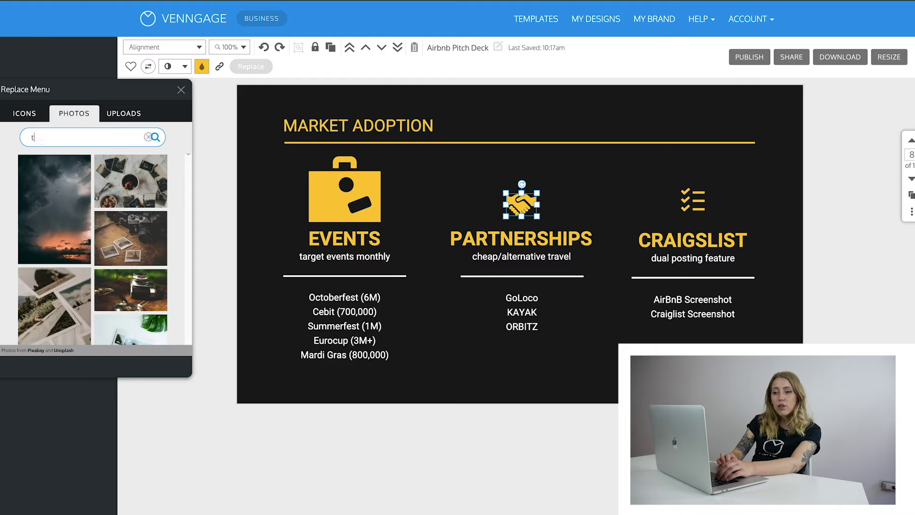
pyautogui.write('oronto')
pyautogui.click(155, 138)
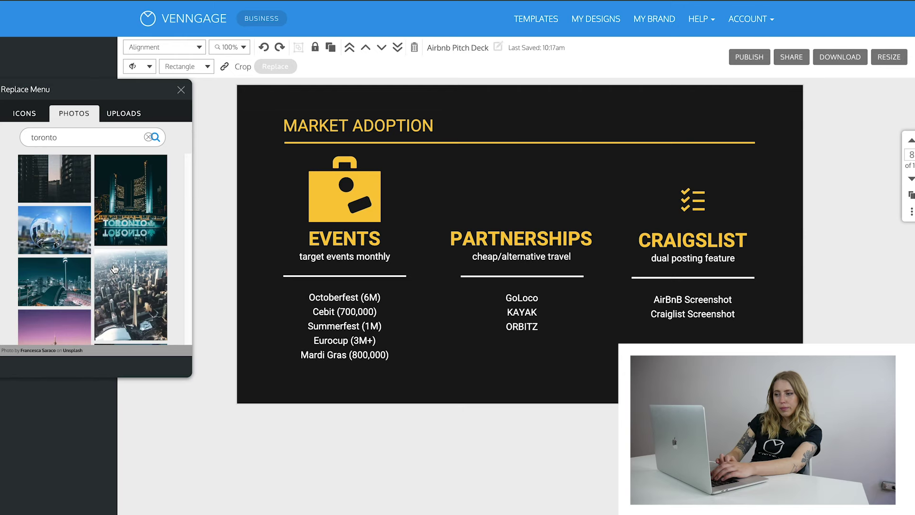
pyautogui.click(114, 270)
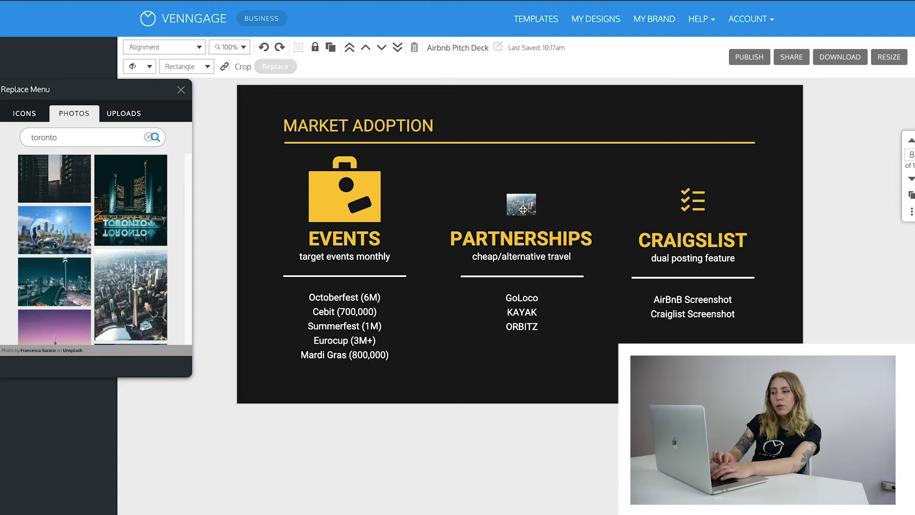
pyautogui.click(837, 166)
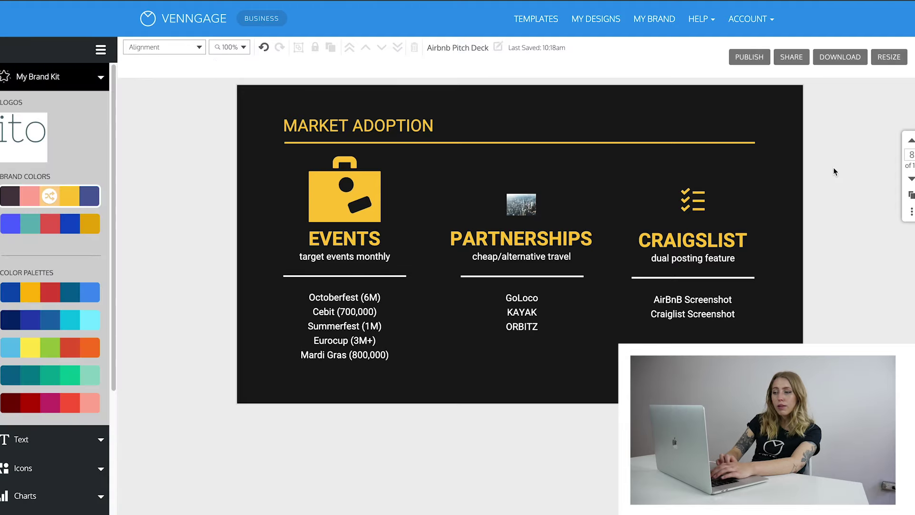
# Enlarge the Toronto photo, undo it back to its original size, and select the CRAIGSLIST checklist icon
pyautogui.click(520, 209)
pyautogui.moveTo(505, 192); pyautogui.dragTo(444, 150)
pyautogui.hotkey('ctrl', 'z')
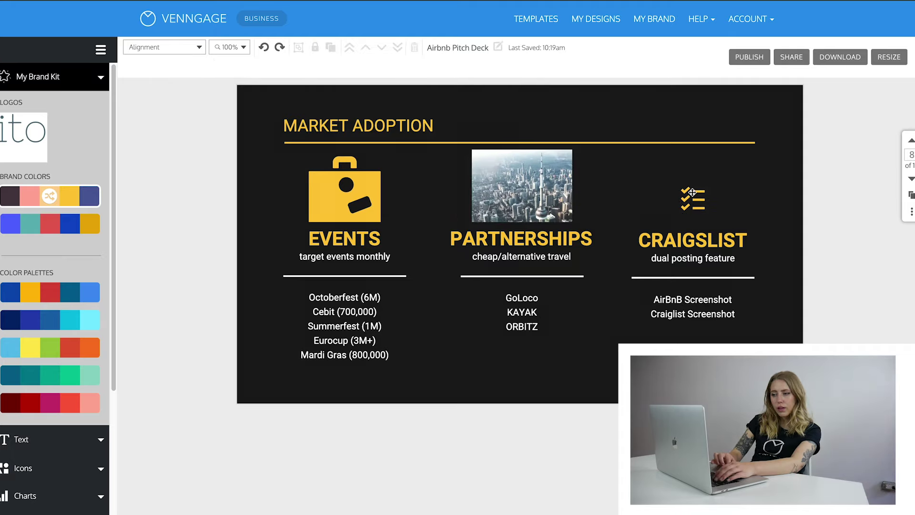
pyautogui.hotkey('ctrl', 'z')
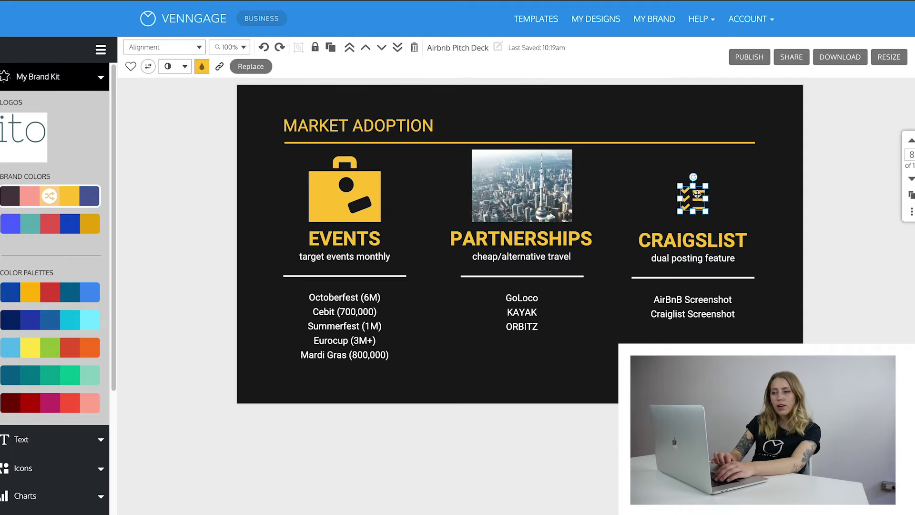
pyautogui.click(413, 52)
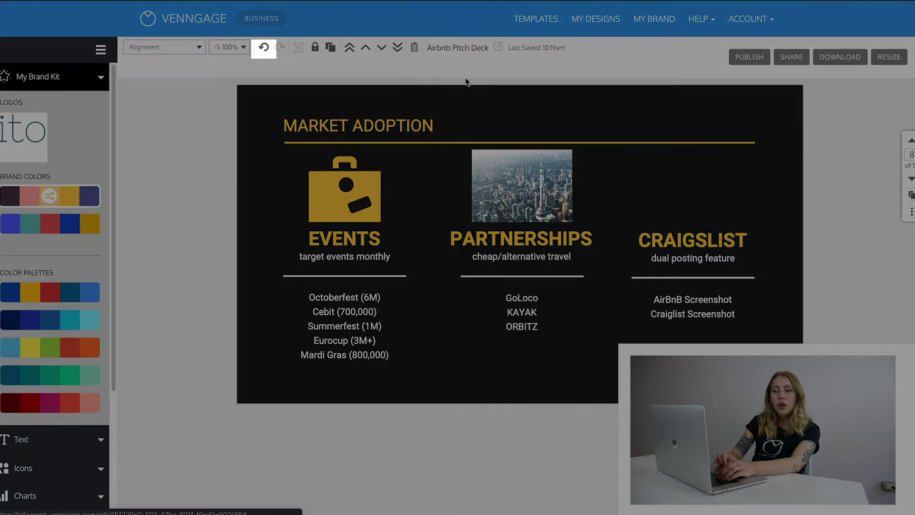
# Restore the deleted CRAIGSLIST checklist icon and scroll down to the Competition slide
pyautogui.click(265, 50)
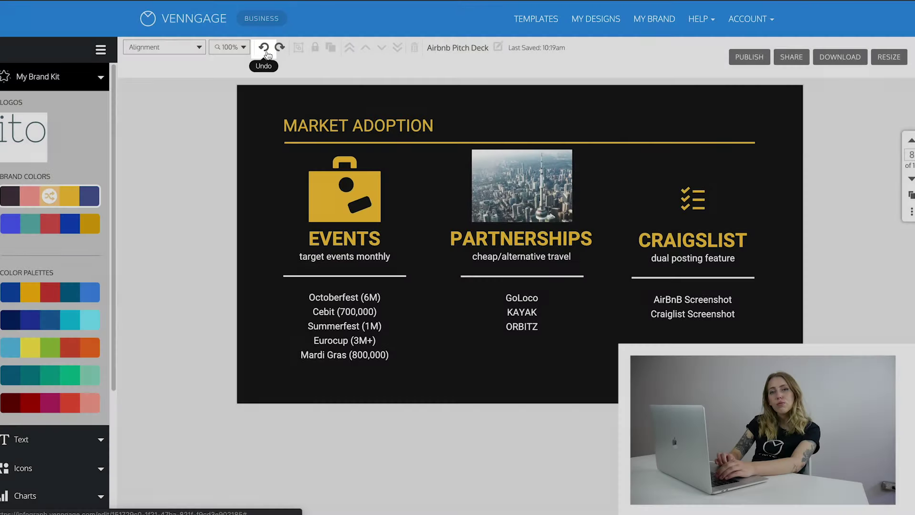
pyautogui.scroll(-2, 687, 161)
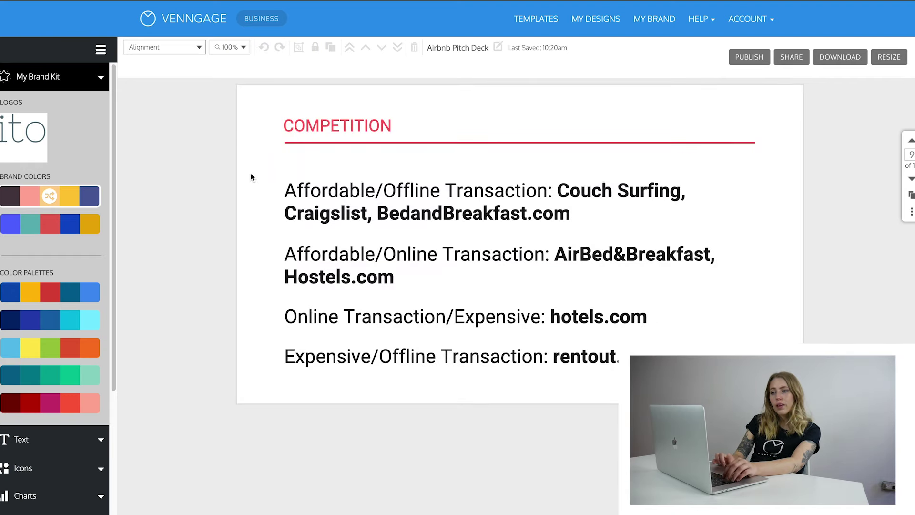
# Set the COMPETITION heading's font to Bangers
pyautogui.doubleClick(323, 125)
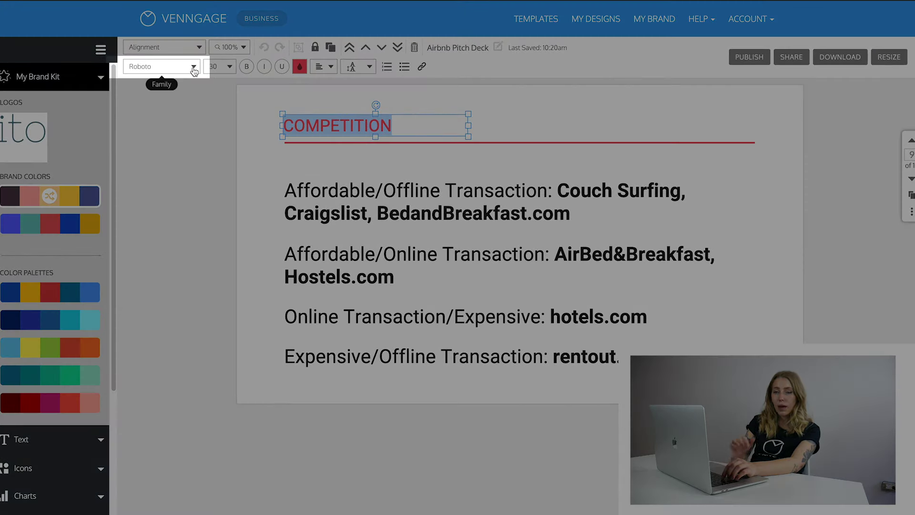
pyautogui.click(194, 71)
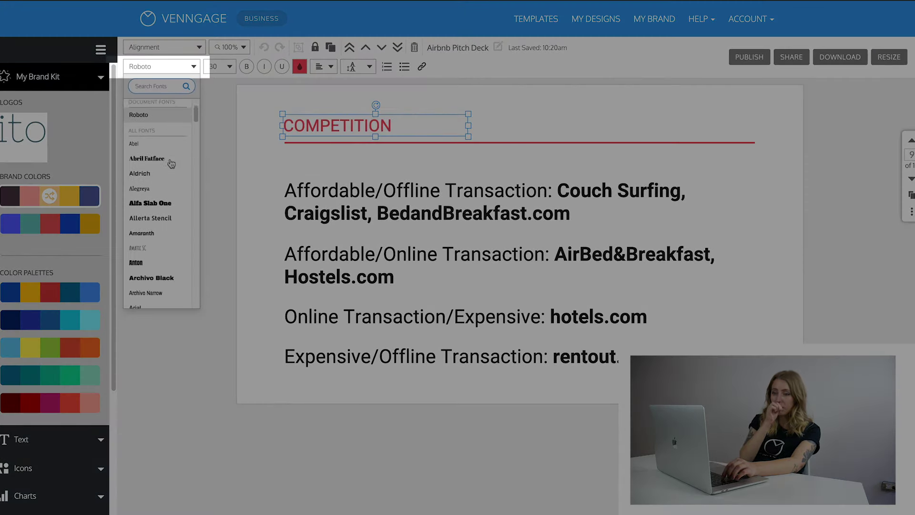
pyautogui.scroll(-3, 170, 164)
pyautogui.scroll(-5, 171, 164)
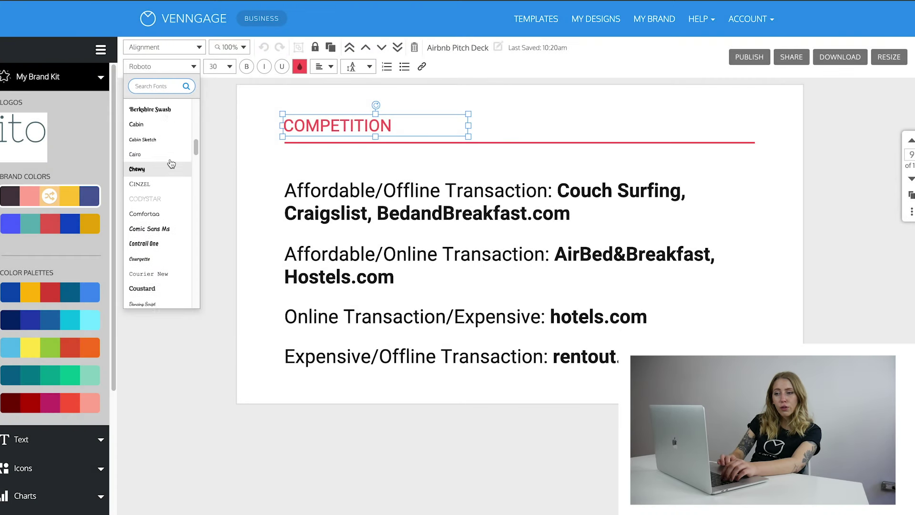
pyautogui.scroll(3, 171, 164)
pyautogui.click(156, 172)
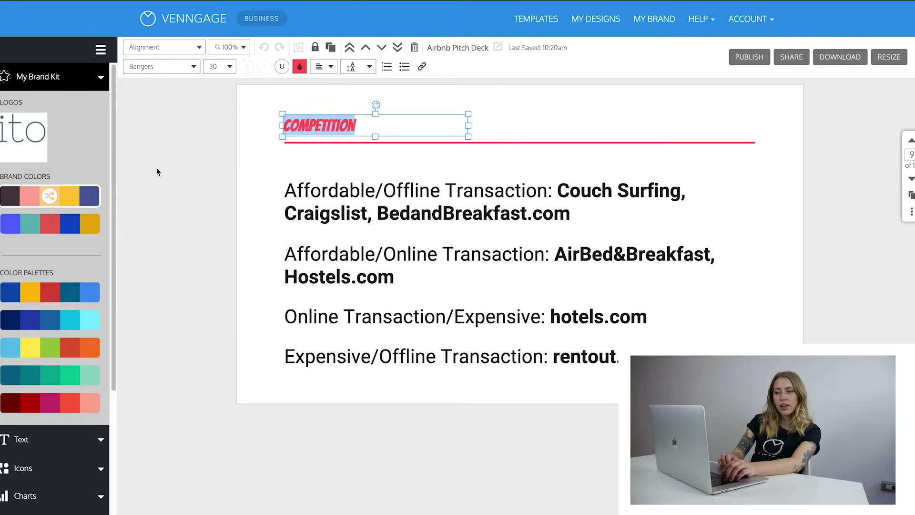
# Change the COMPETITION heading's colour to a dark green
pyautogui.click(304, 70)
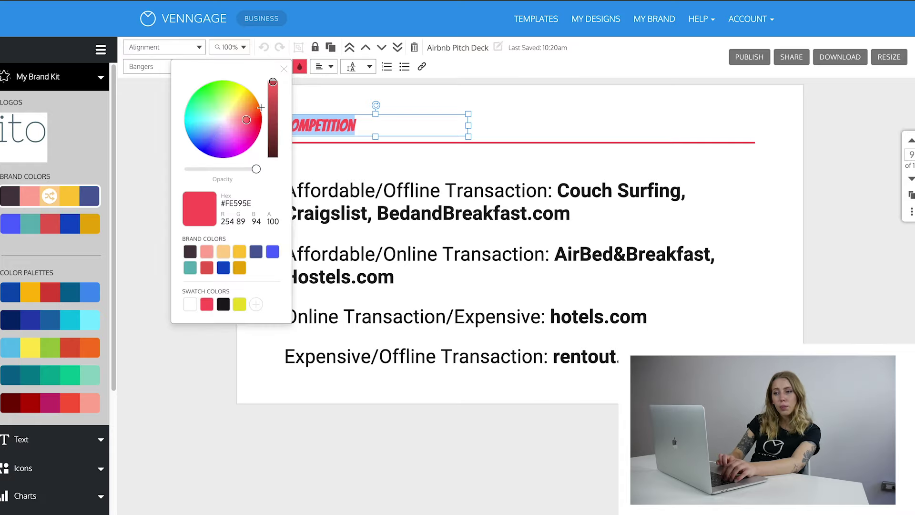
pyautogui.click(192, 252)
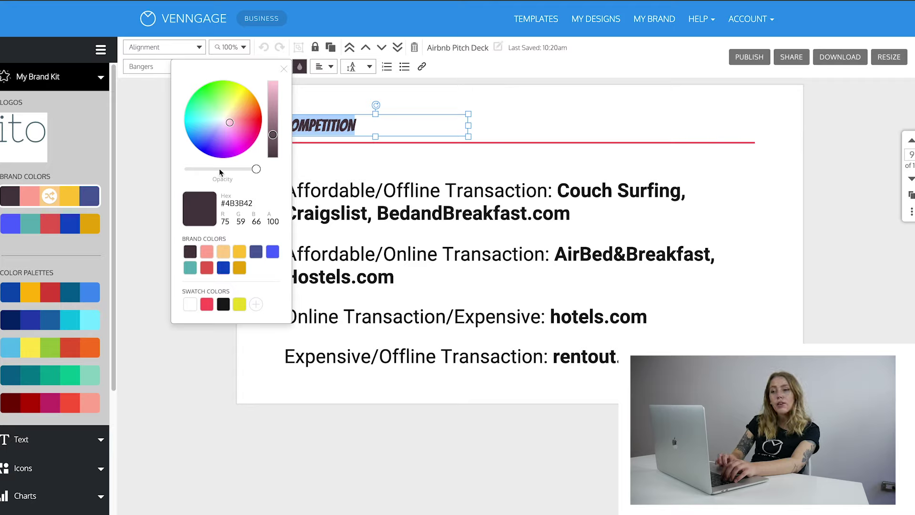
pyautogui.moveTo(232, 120); pyautogui.dragTo(217, 99)
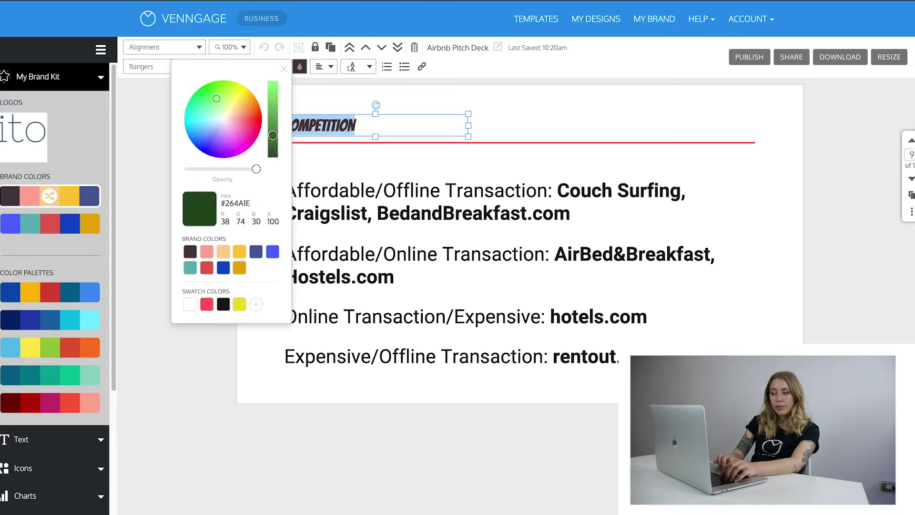
pyautogui.click(127, 172)
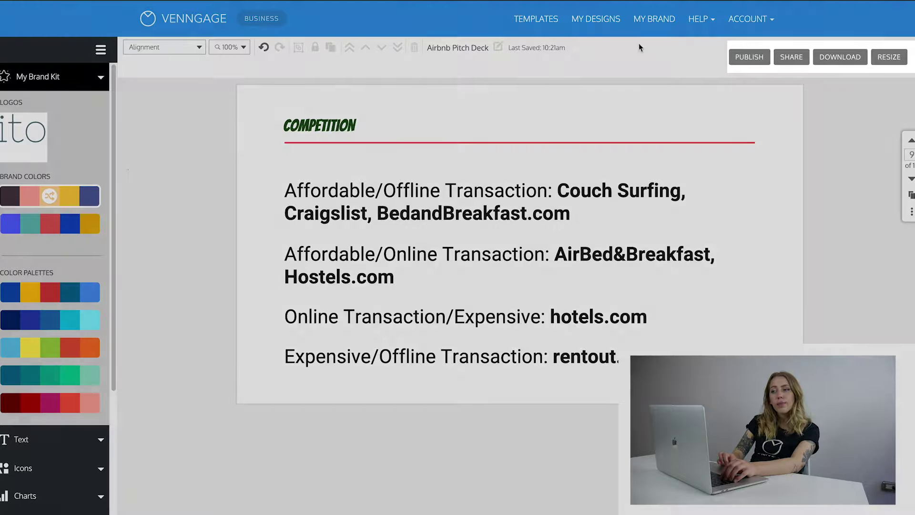
# Publish the deck with its title changed from 'Airbnb Pitch Deck' to 'My Presentation'
pyautogui.click(741, 59)
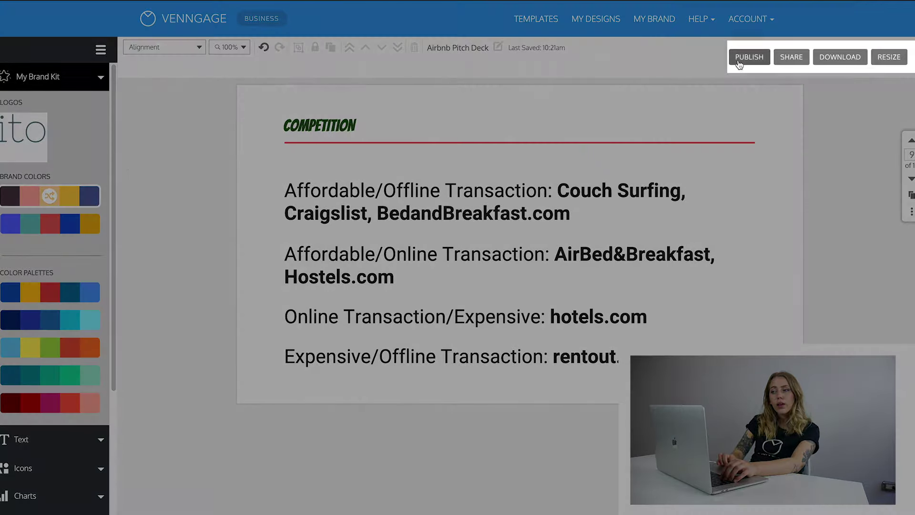
pyautogui.click(751, 103)
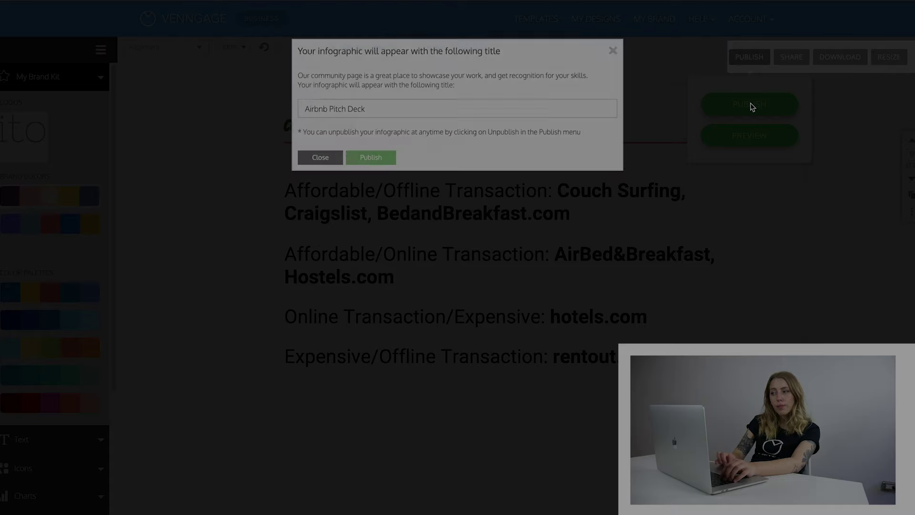
pyautogui.tripleClick(480, 117)
pyautogui.press('BackSpace')
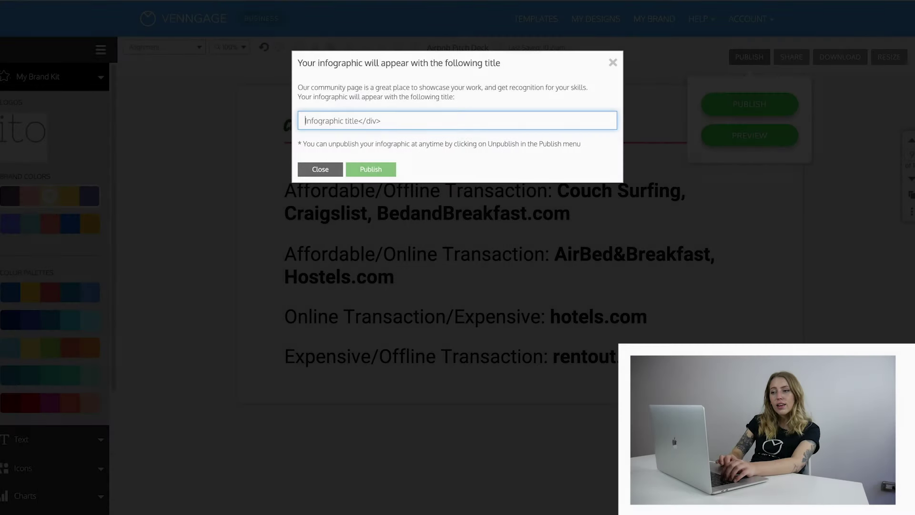
pyautogui.write('My Presentation')
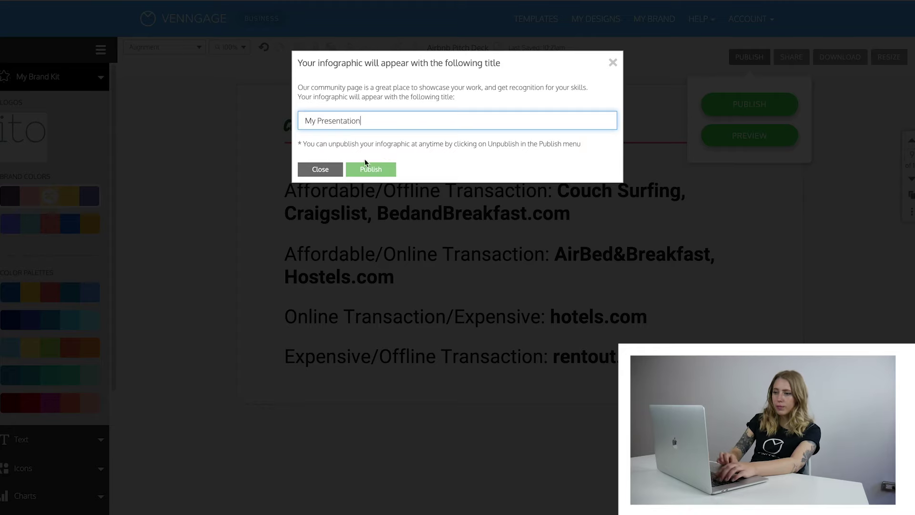
pyautogui.click(365, 167)
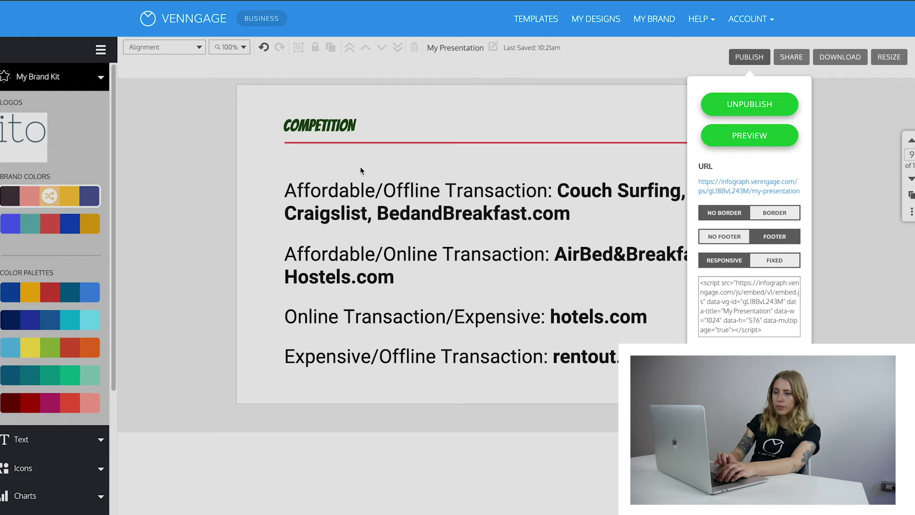
# View the Share and Download export options, then go to the My Brand Kit page
pyautogui.click(787, 58)
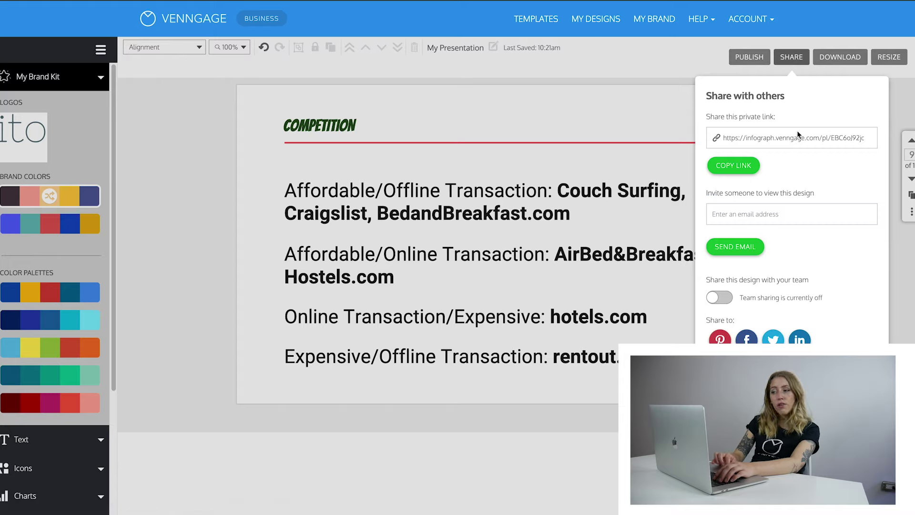
pyautogui.click(840, 57)
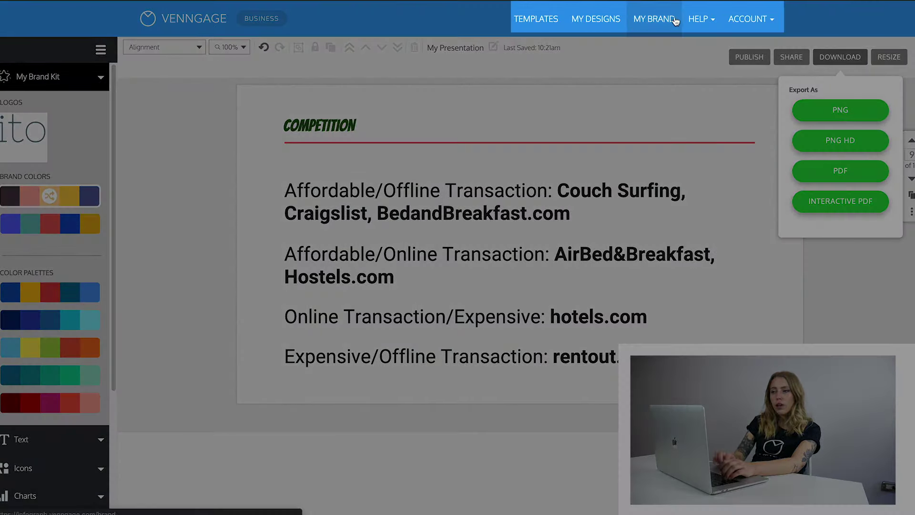
pyautogui.click(672, 20)
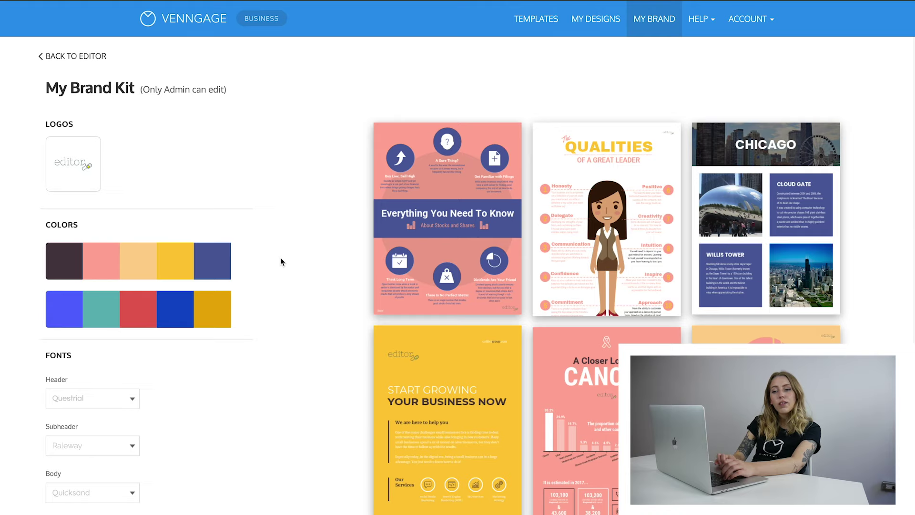
# Review the brand logo, palettes and fonts on My Brand Kit, then open the support chat
pyautogui.scroll(-1, 266, 272)
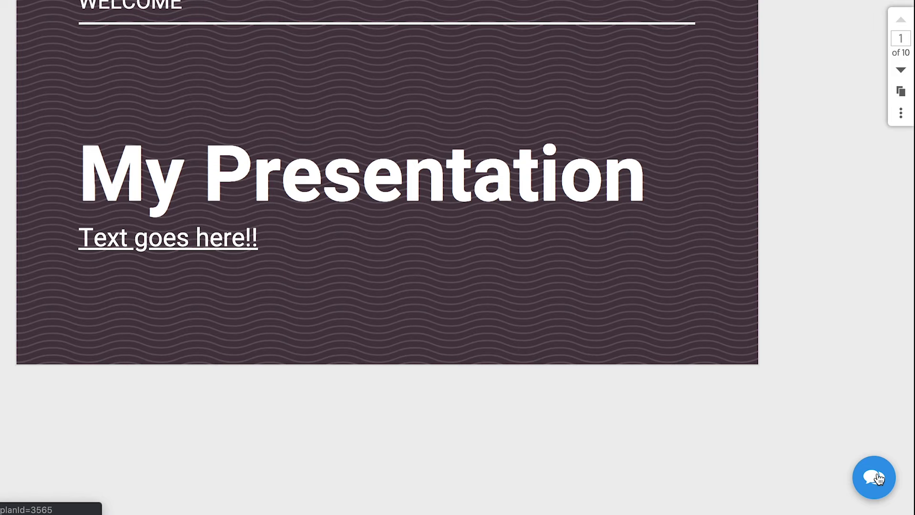
pyautogui.click(879, 479)
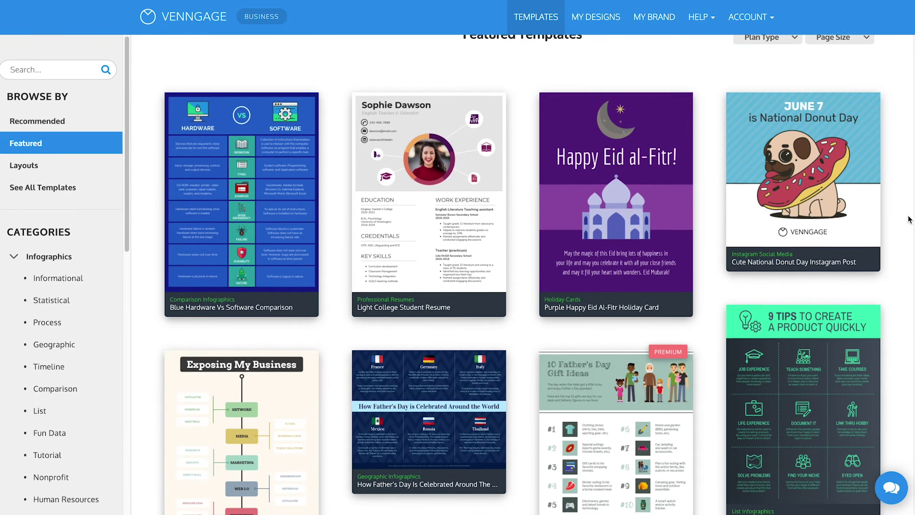
# Scroll through the Featured templates of infographics, mind maps, resumes and proposals
pyautogui.scroll(-7, 909, 217)
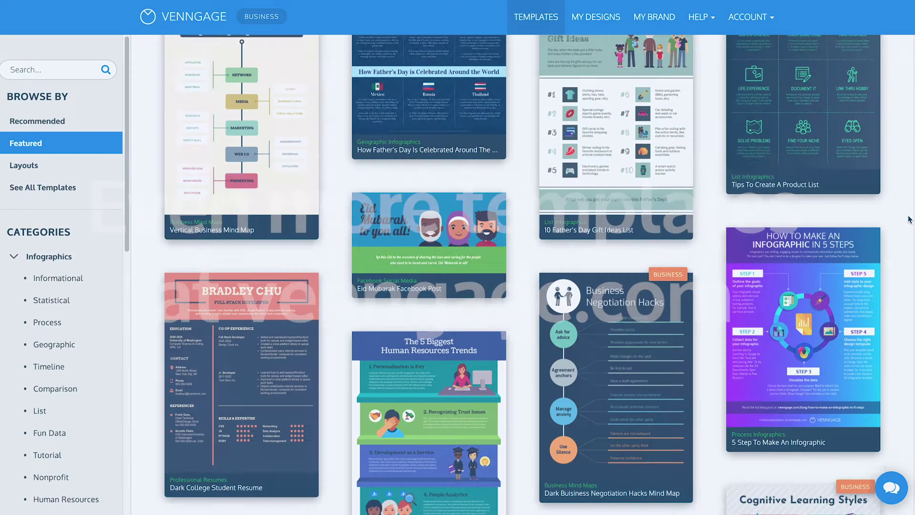
pyautogui.scroll(-8, 909, 219)
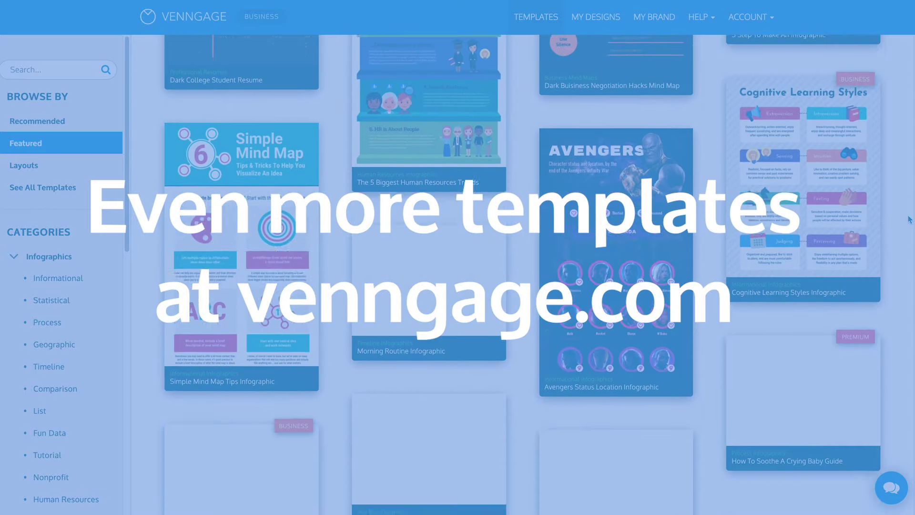
pyautogui.scroll(-5, 909, 218)
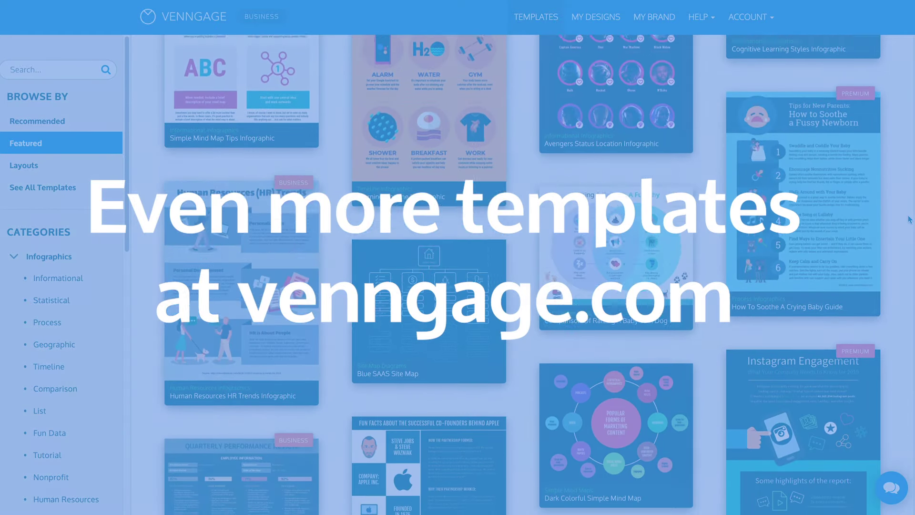
pyautogui.scroll(-7, 909, 220)
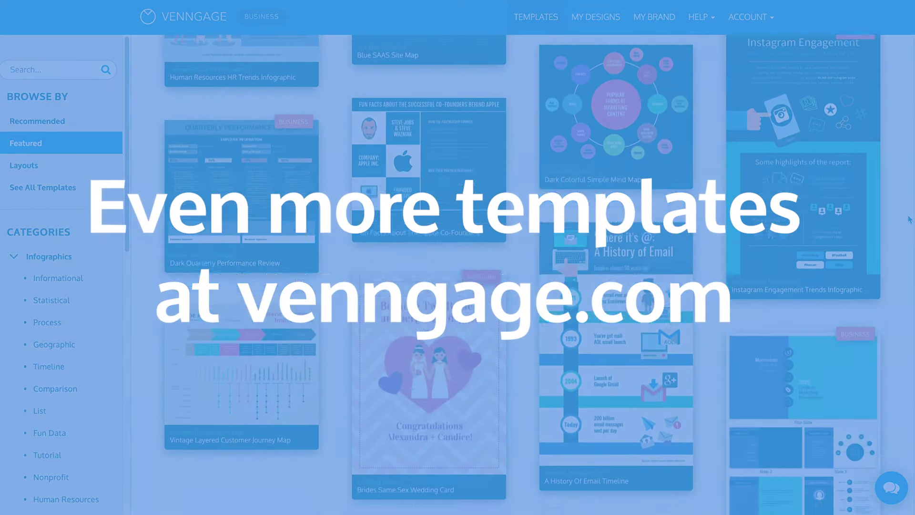
pyautogui.scroll(-7, 909, 220)
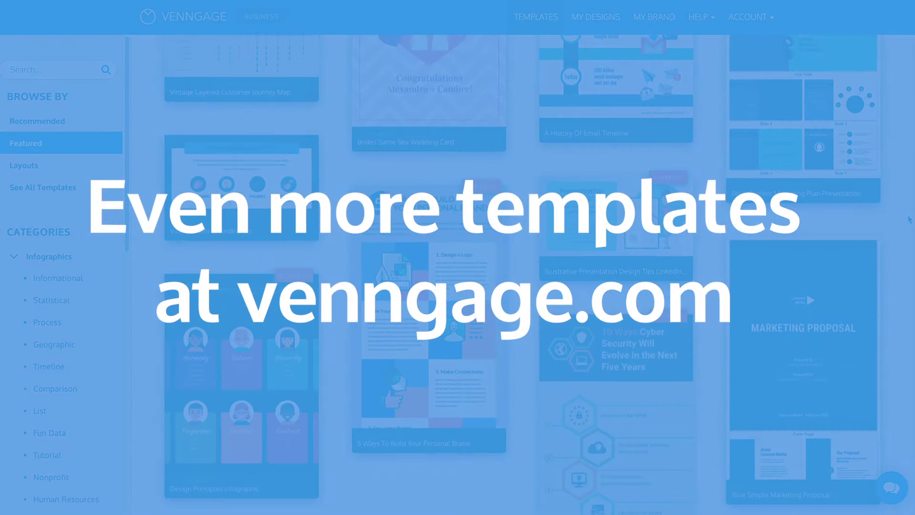